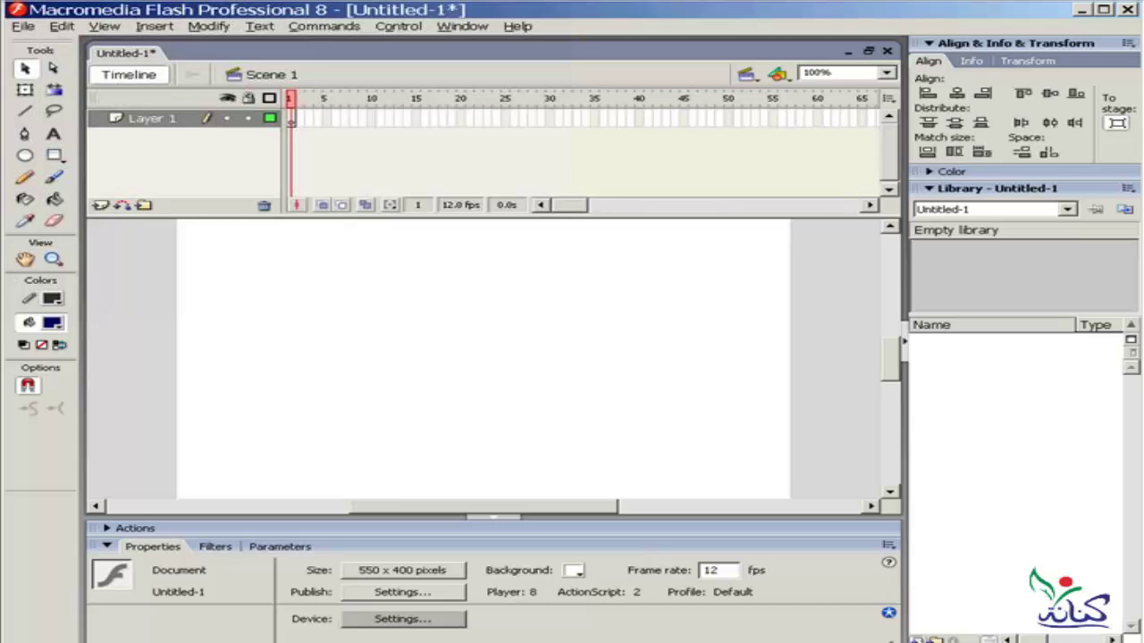
Draw an 89 by 56 navy filled rectangle near the top centre of the stage, then select it
{"action": "left_click", "coordinate": [55, 157]}
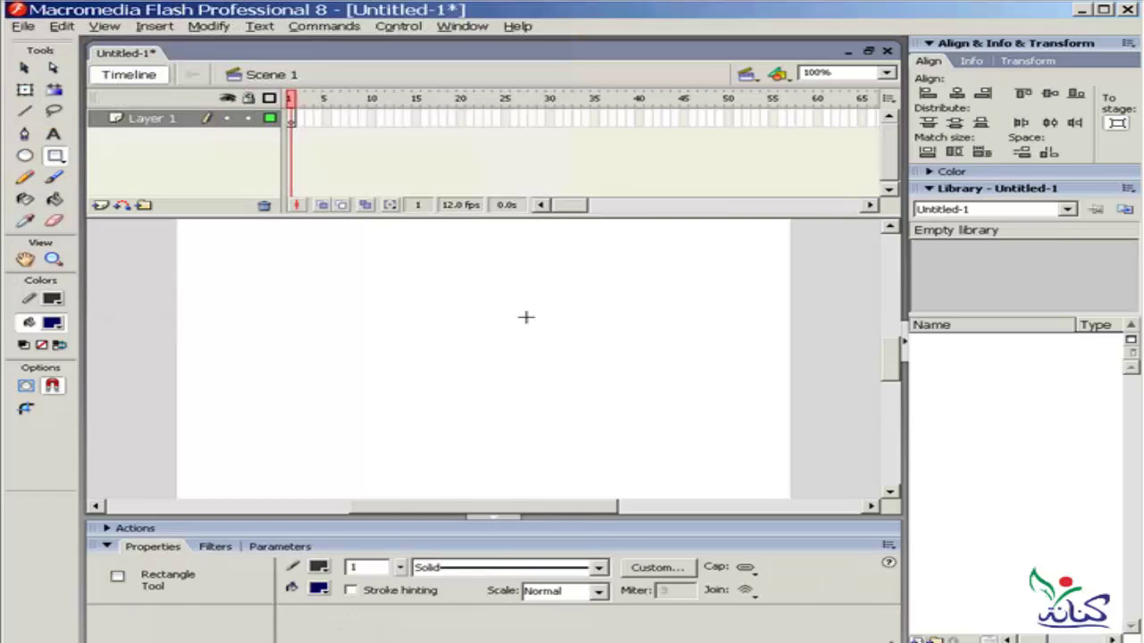
{"action": "left_click_drag", "start_coordinate": [568, 292], "coordinate": [468, 339]}
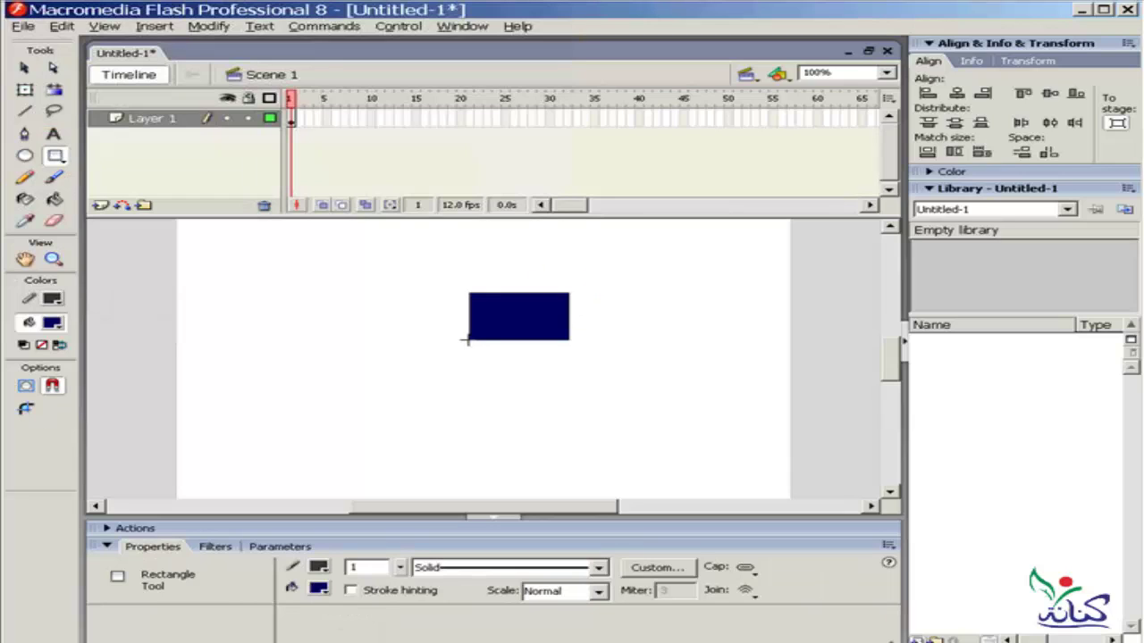
{"action": "left_click", "coordinate": [24, 68]}
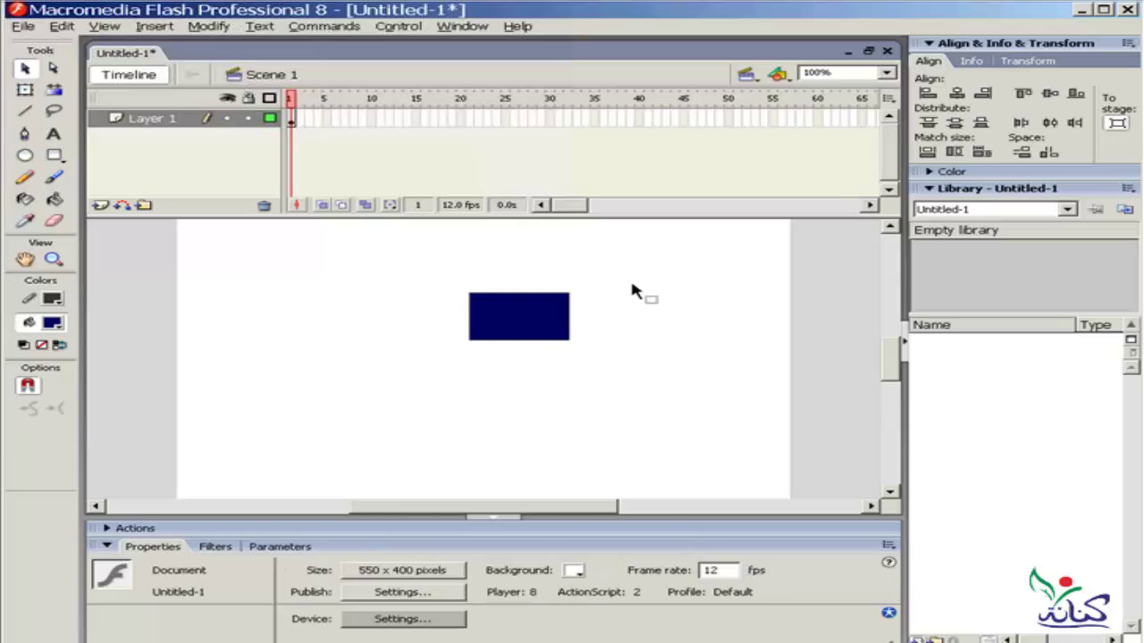
{"action": "left_click_drag", "start_coordinate": [632, 286], "coordinate": [445, 370]}
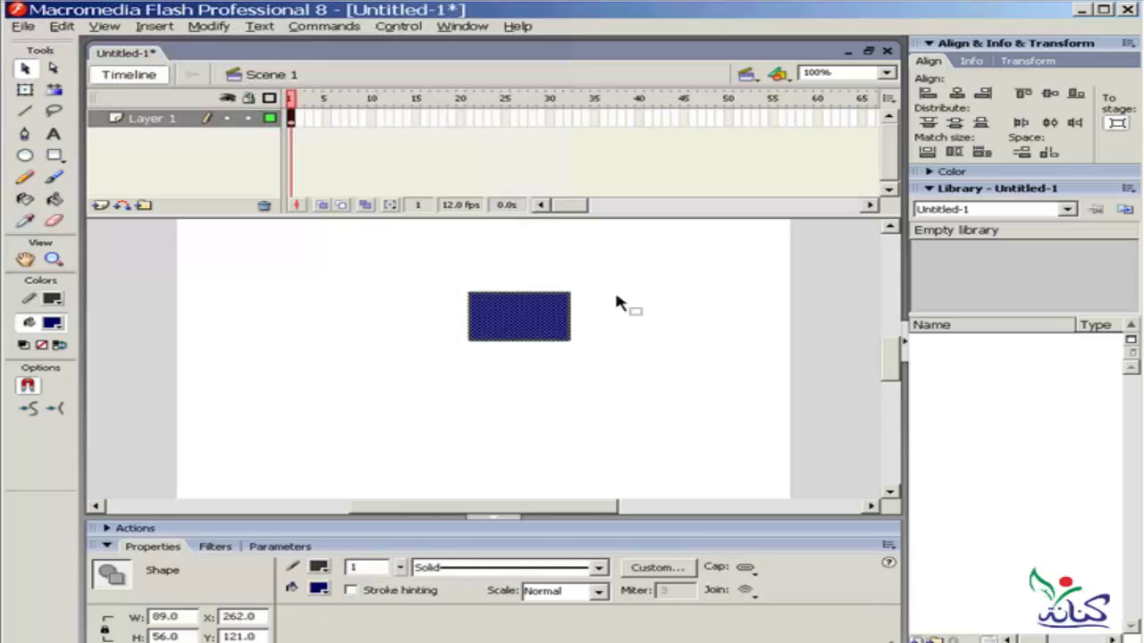
Convert the navy rectangle into a Graphic symbol named Symbol 1
{"action": "key", "text": "F8"}
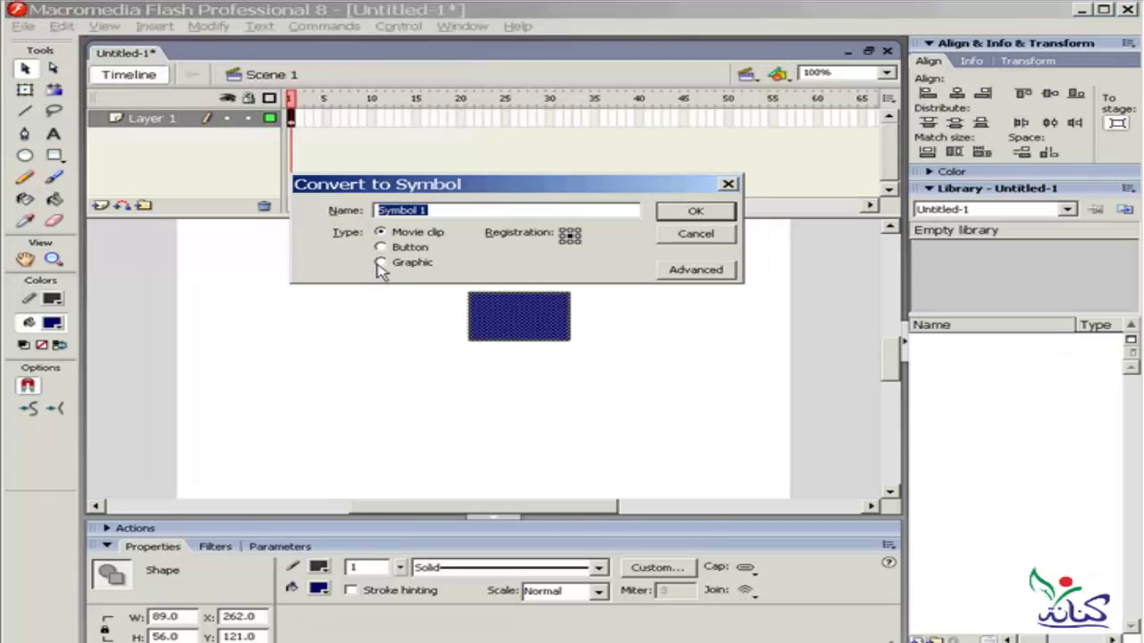
{"action": "left_click", "coordinate": [380, 263]}
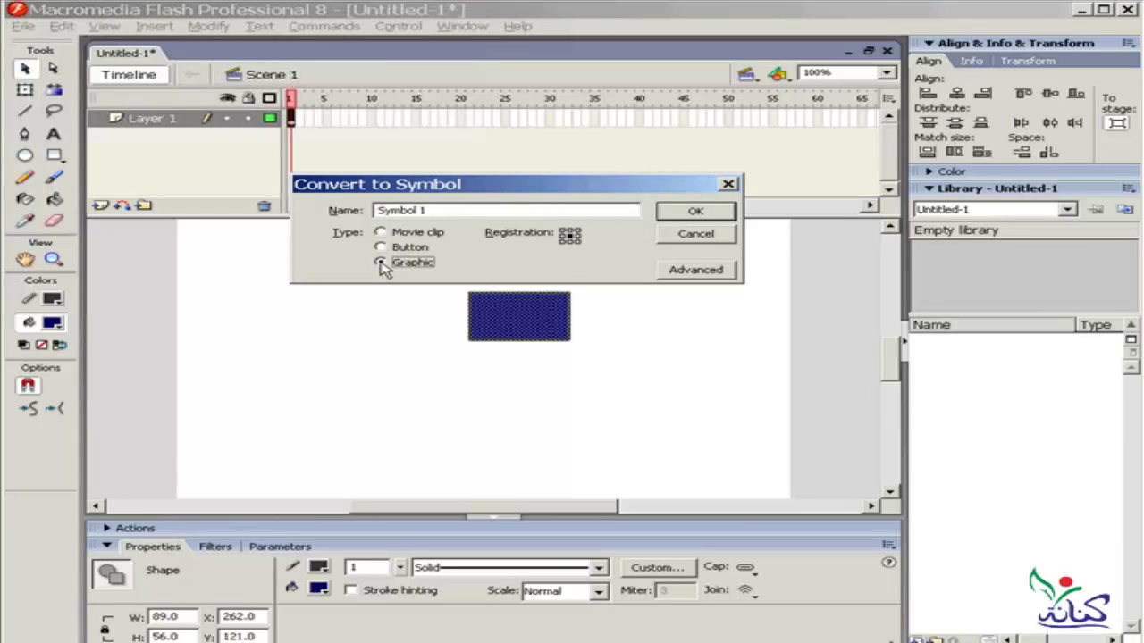
{"action": "left_click", "coordinate": [713, 212]}
Delete the Symbol 1 instance from the stage, leaving Symbol 1 selected in the library
{"action": "left_click", "coordinate": [778, 386]}
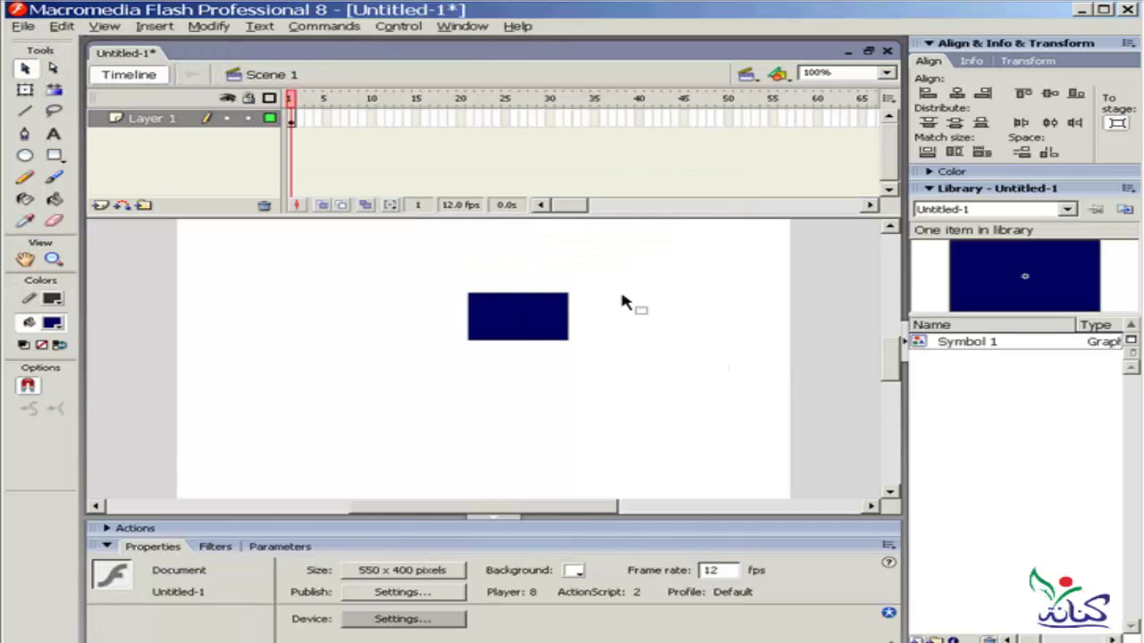
{"action": "left_click_drag", "start_coordinate": [672, 262], "coordinate": [308, 407]}
{"action": "key", "text": "Delete"}
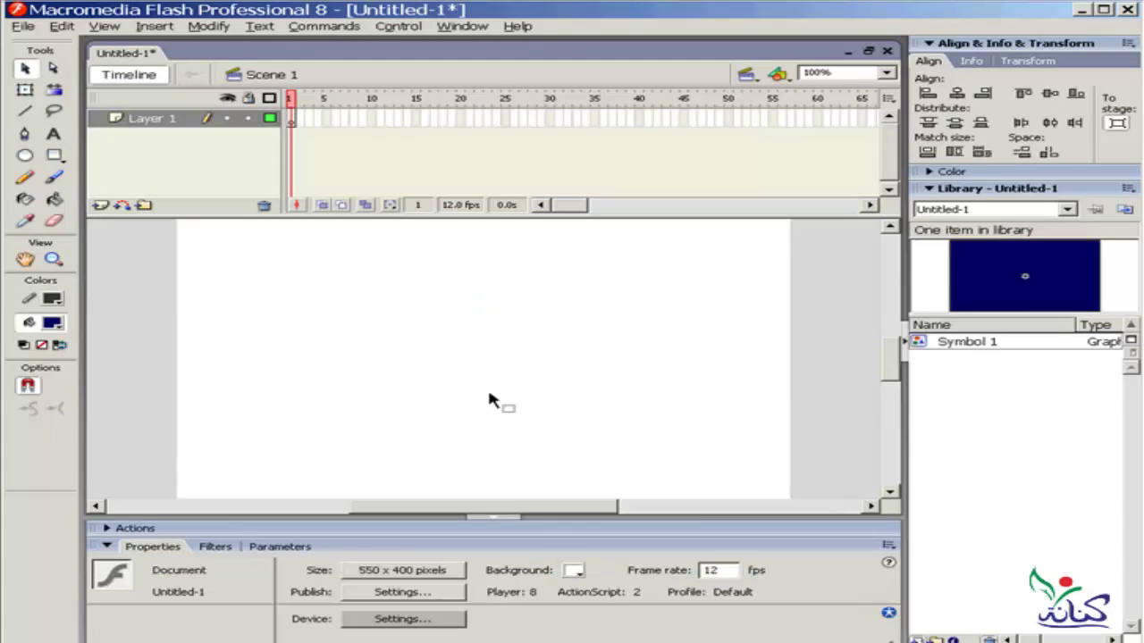
{"action": "left_click", "coordinate": [967, 341]}
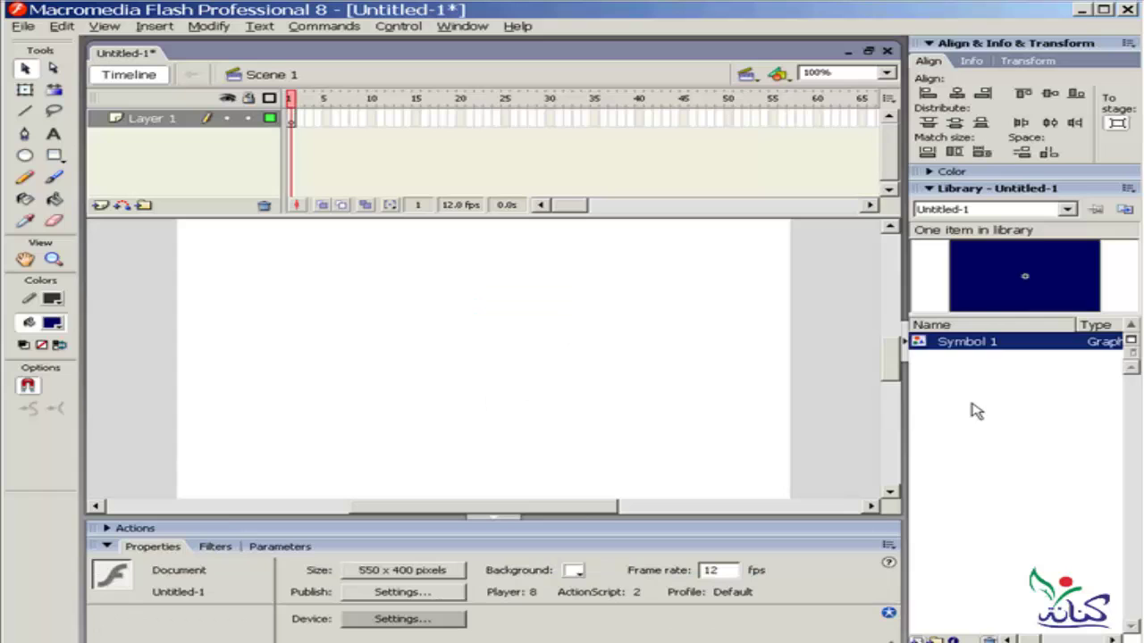
Create a new Movie clip symbol named mc_anmet and enter its editing mode
{"action": "left_click", "coordinate": [931, 636]}
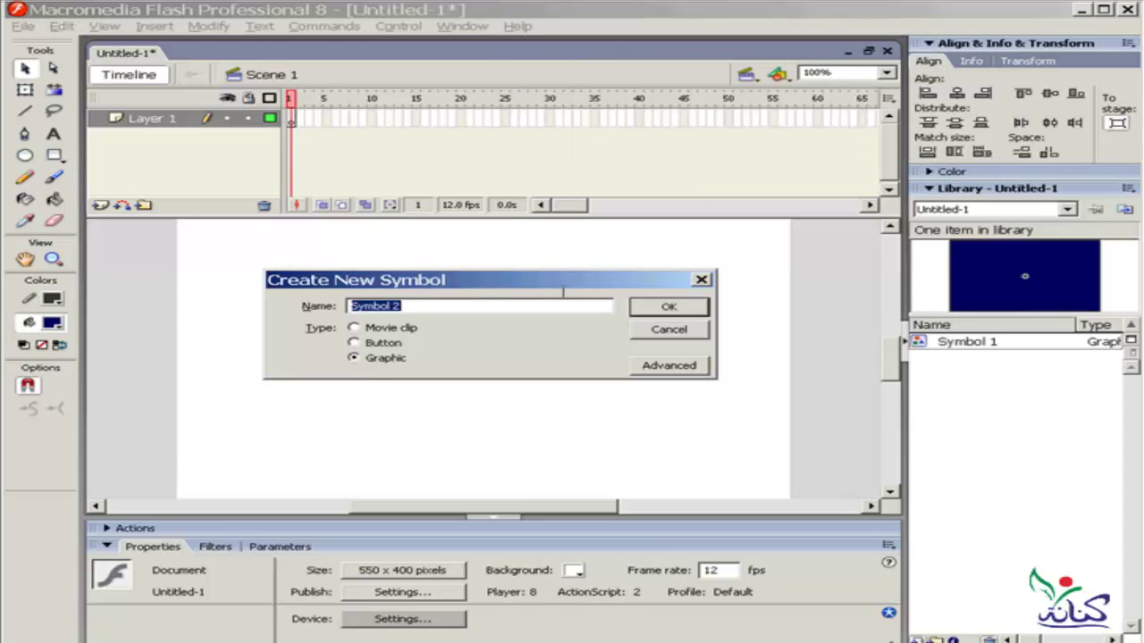
{"action": "left_click", "coordinate": [355, 328]}
{"action": "type", "text": "mc_anmet"}
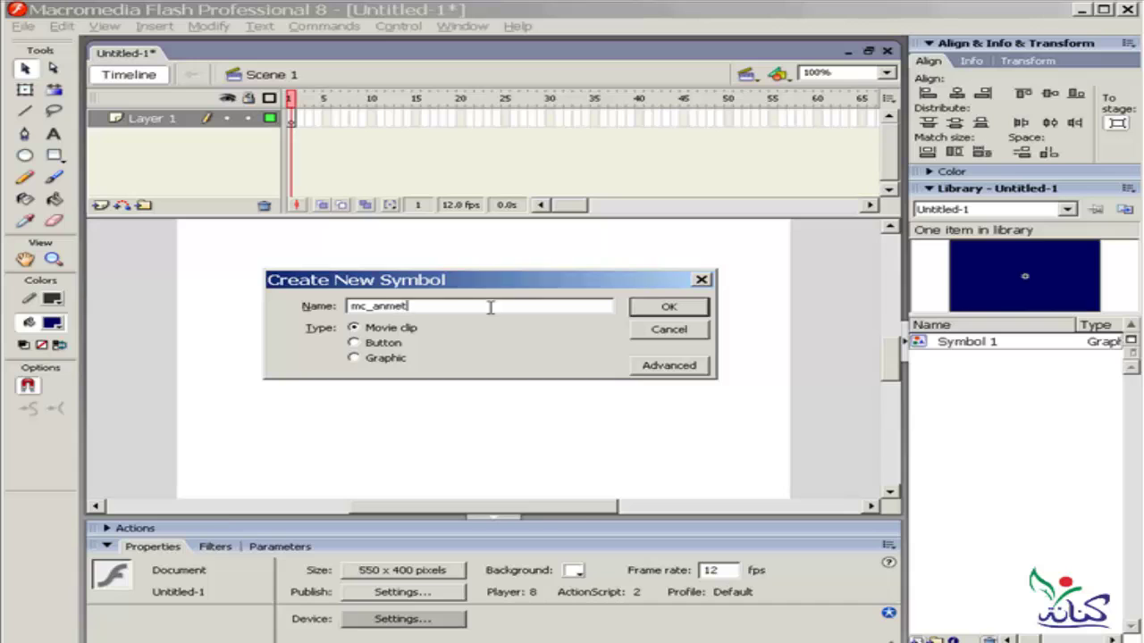
{"action": "left_click", "coordinate": [670, 308]}
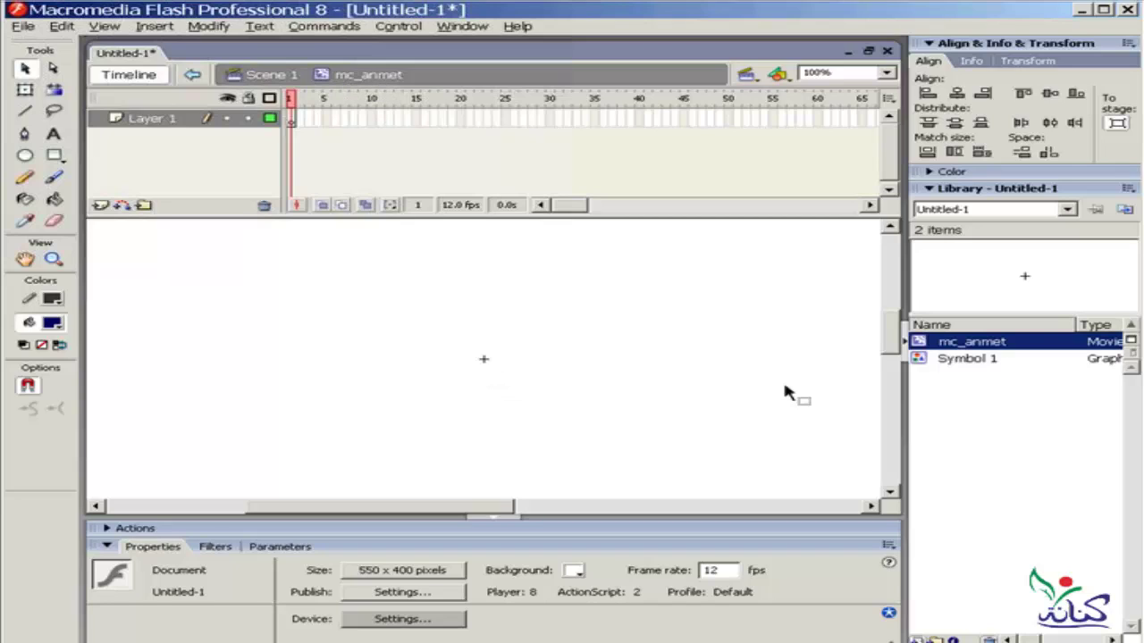
Place Symbol 1 on the left, then add a frame-35 keyframe with it moved right
{"action": "left_click", "coordinate": [919, 358]}
{"action": "mouse_move", "coordinate": [920, 358]}
{"action": "left_mouse_down"}
{"action": "mouse_move", "coordinate": [255, 373]}
{"action": "mouse_move", "coordinate": [276, 363]}
{"action": "left_mouse_up"}
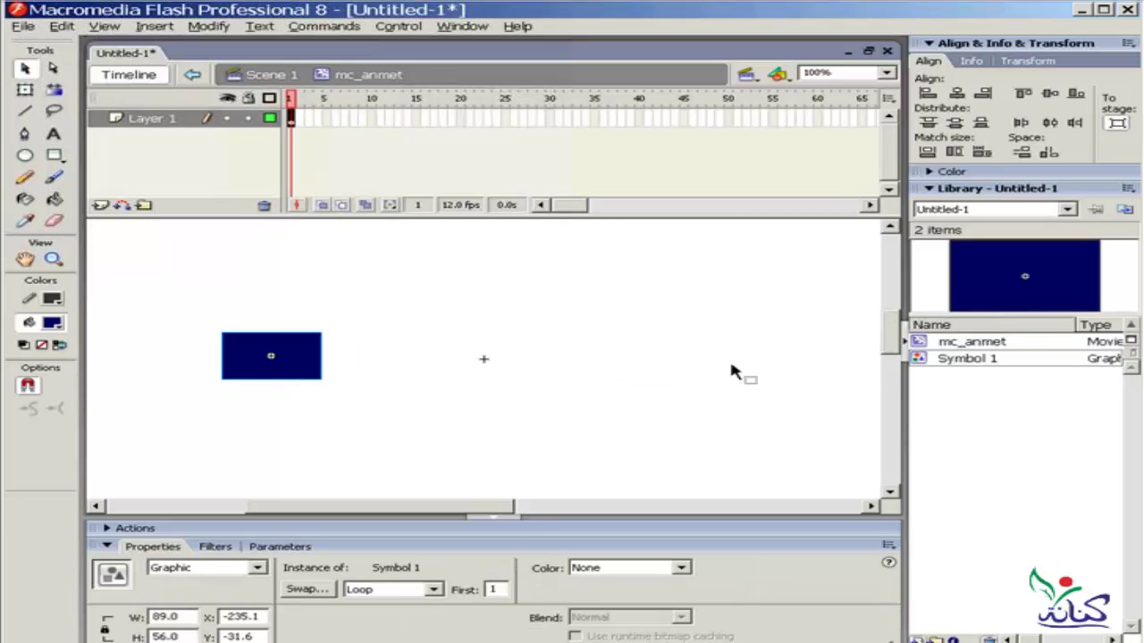
{"action": "left_click", "coordinate": [594, 119]}
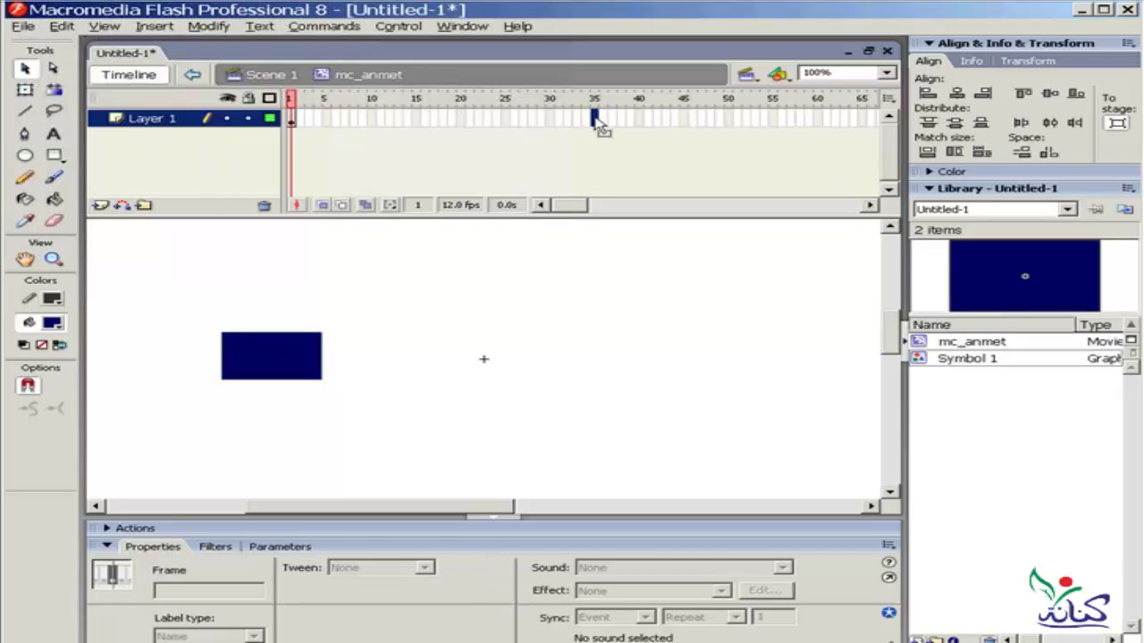
{"action": "key", "text": "F6"}
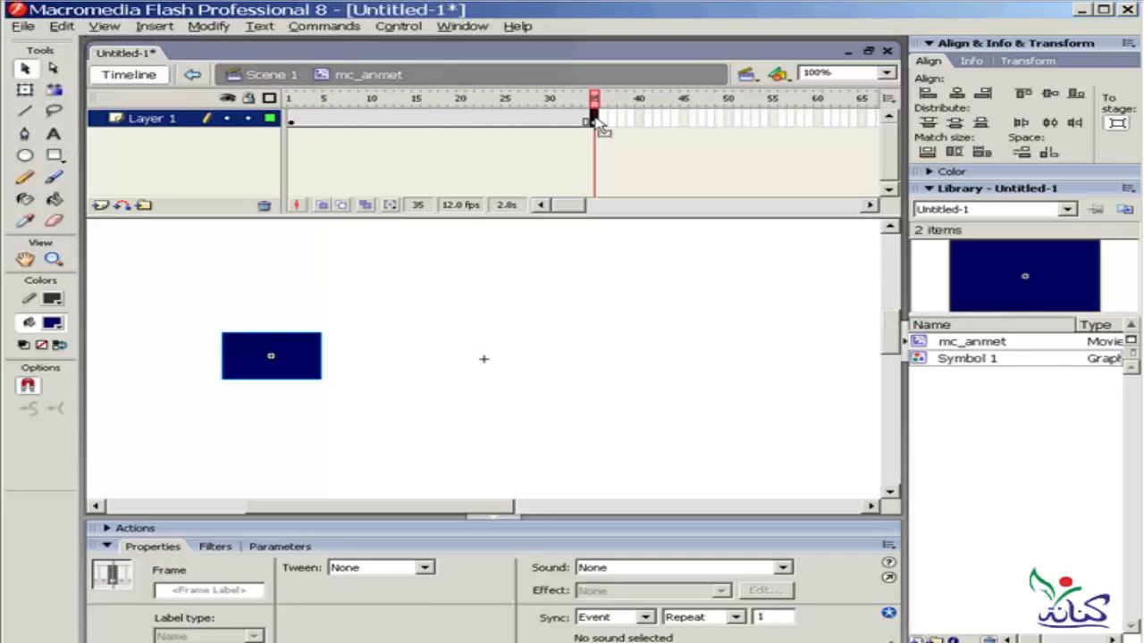
{"action": "left_click_drag", "start_coordinate": [310, 362], "coordinate": [755, 360]}
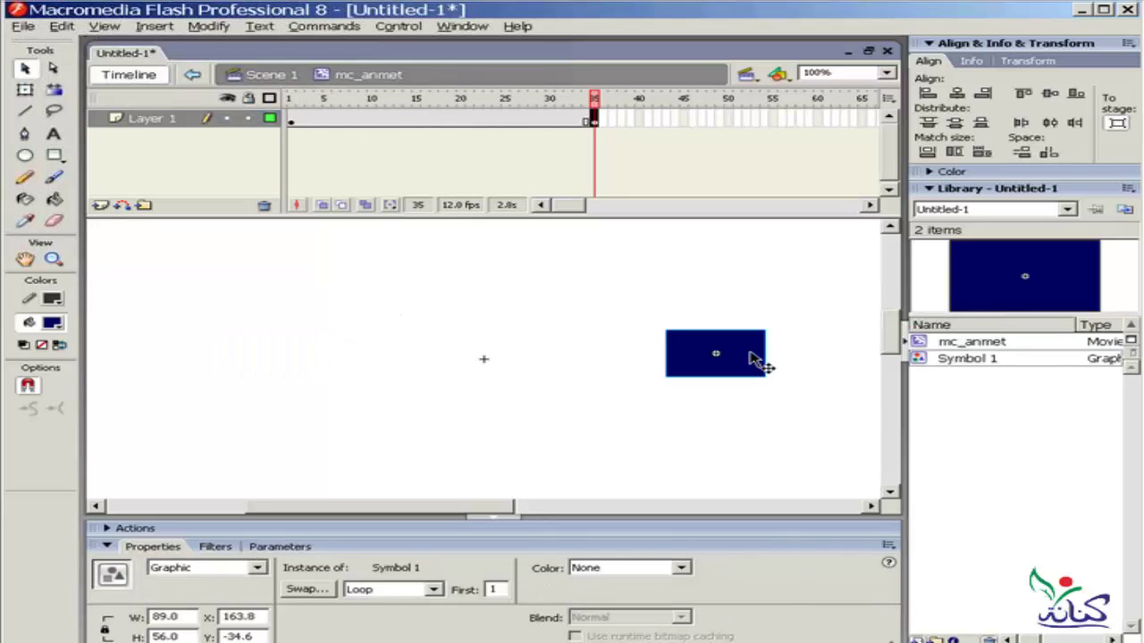
Create a motion tween across frames 1–35, scrub it, and return to Scene 1
{"action": "left_click", "coordinate": [291, 120]}
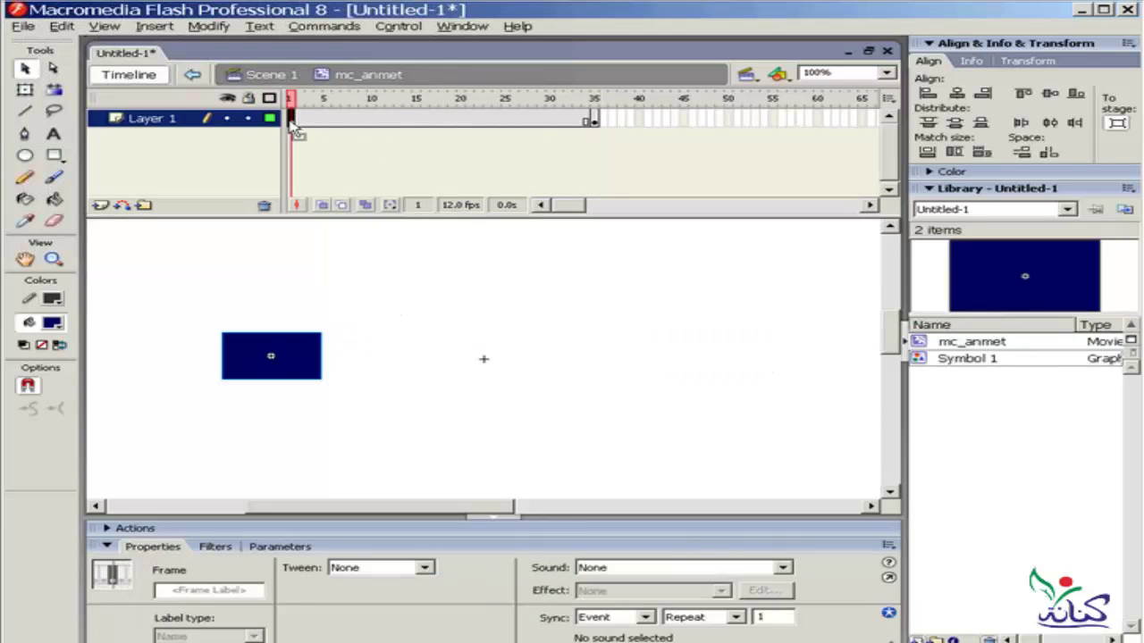
{"action": "left_click", "coordinate": [398, 118]}
{"action": "right_click", "coordinate": [400, 117]}
{"action": "left_click", "coordinate": [455, 131]}
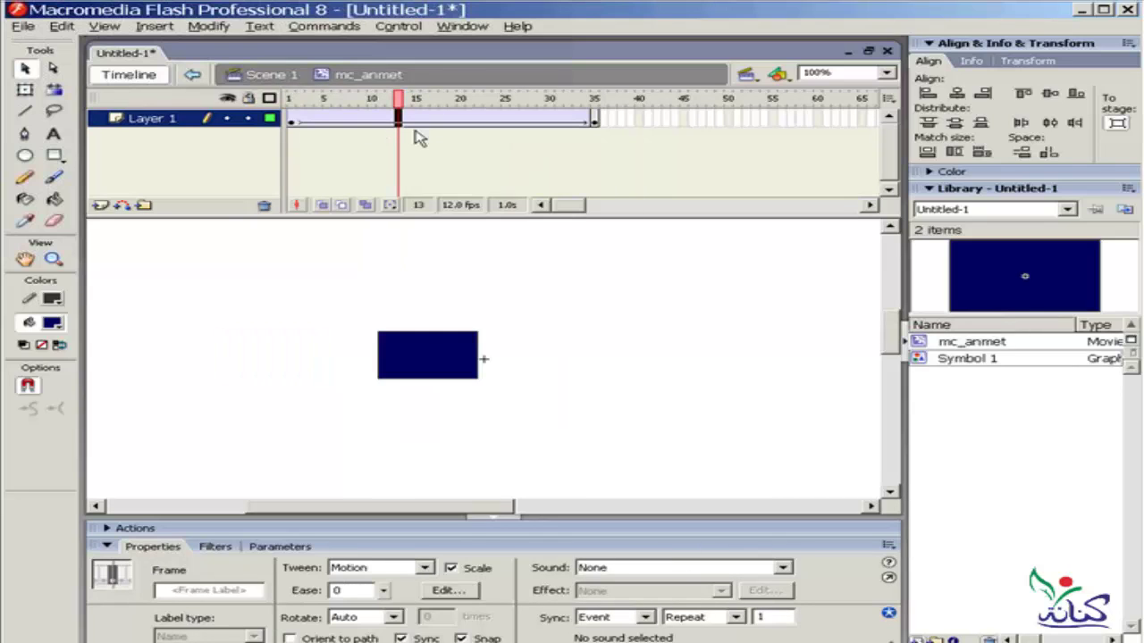
{"action": "mouse_move", "coordinate": [399, 98]}
{"action": "left_mouse_down"}
{"action": "mouse_move", "coordinate": [604, 100]}
{"action": "mouse_move", "coordinate": [293, 98]}
{"action": "mouse_move", "coordinate": [594, 100]}
{"action": "left_mouse_up"}
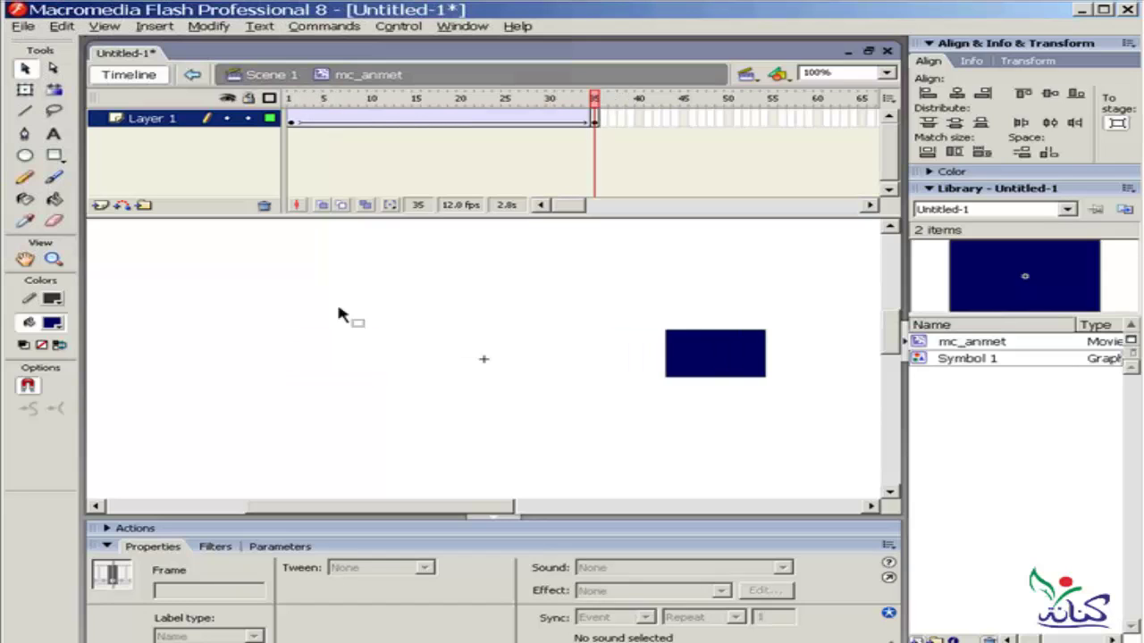
{"action": "left_click", "coordinate": [265, 75]}
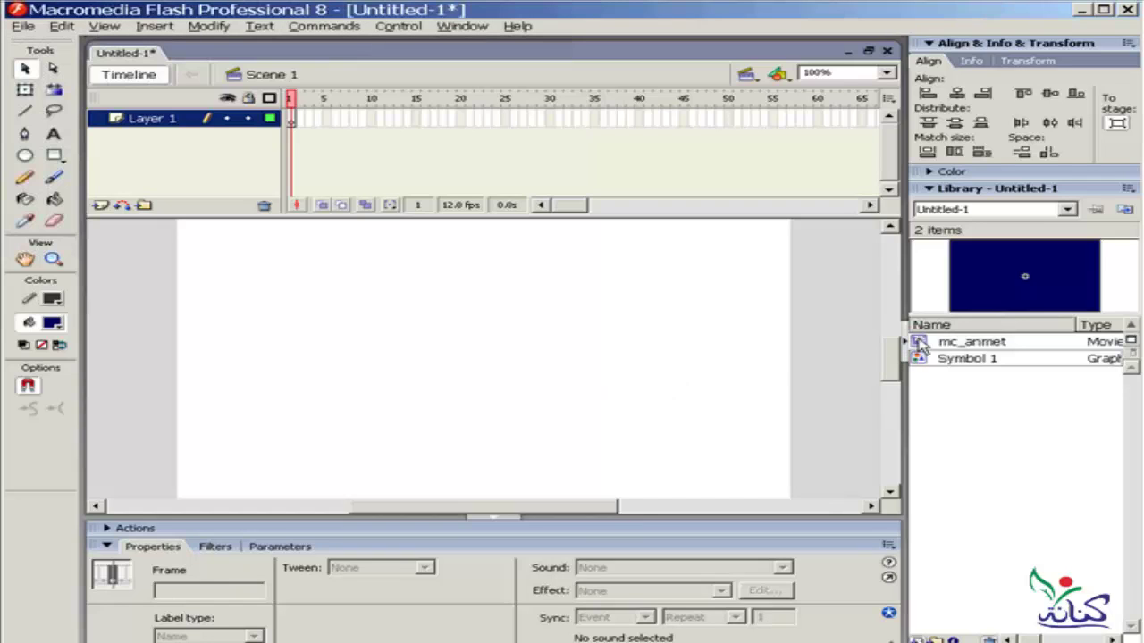
Place an mc_anmet instance on the stage, test the movie, and close the preview
{"action": "left_click_drag", "start_coordinate": [921, 345], "coordinate": [360, 339]}
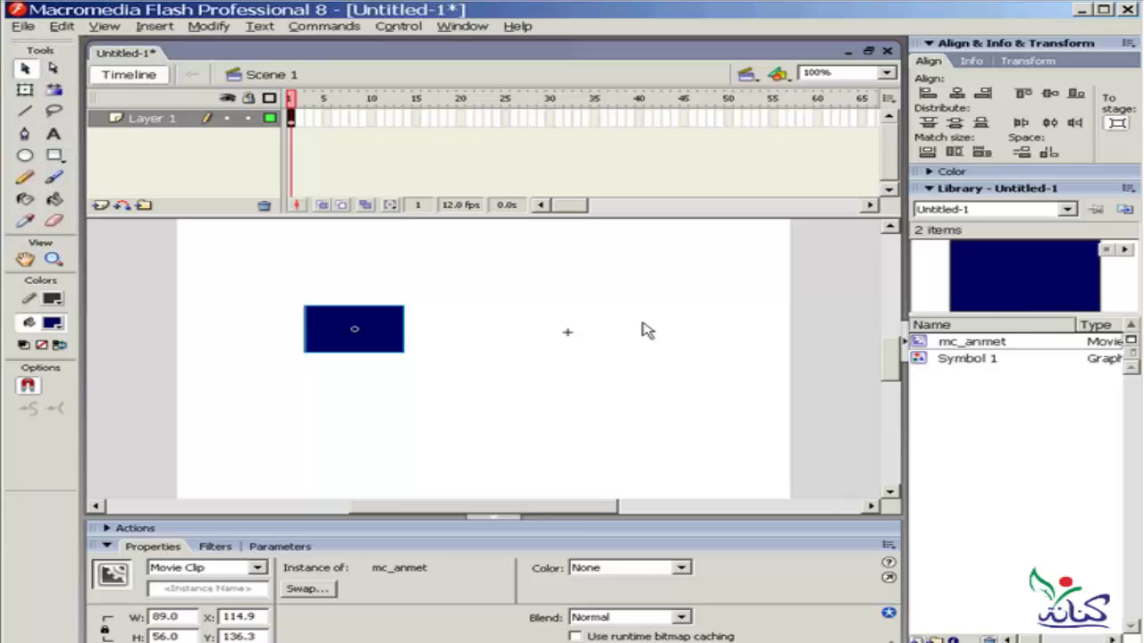
{"action": "key", "text": "ctrl+Return"}
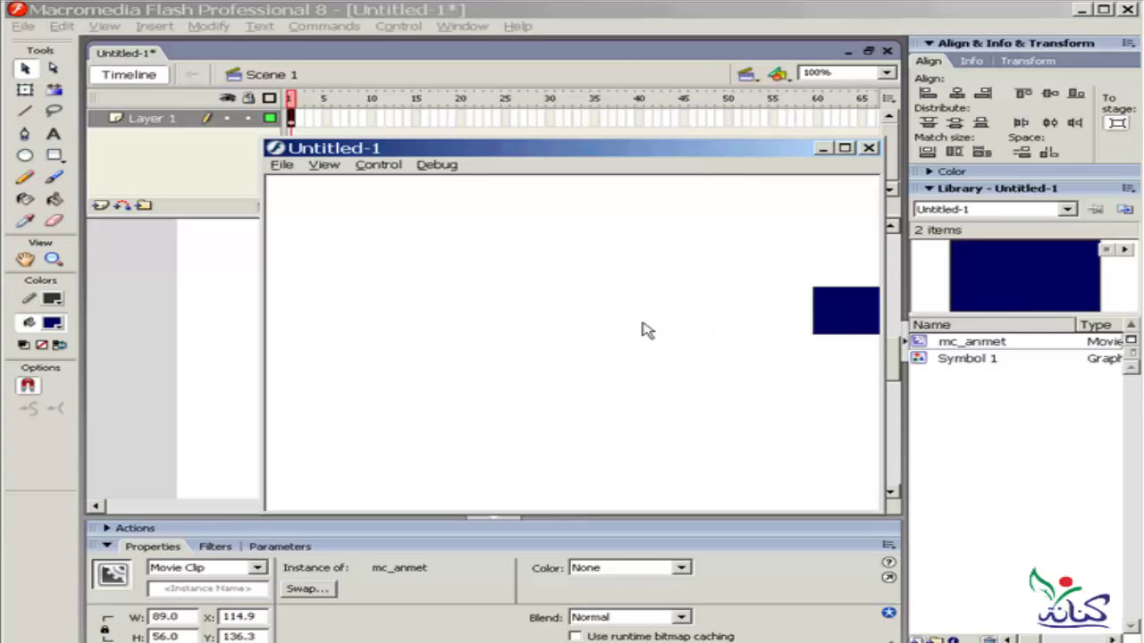
{"action": "left_click", "coordinate": [868, 148]}
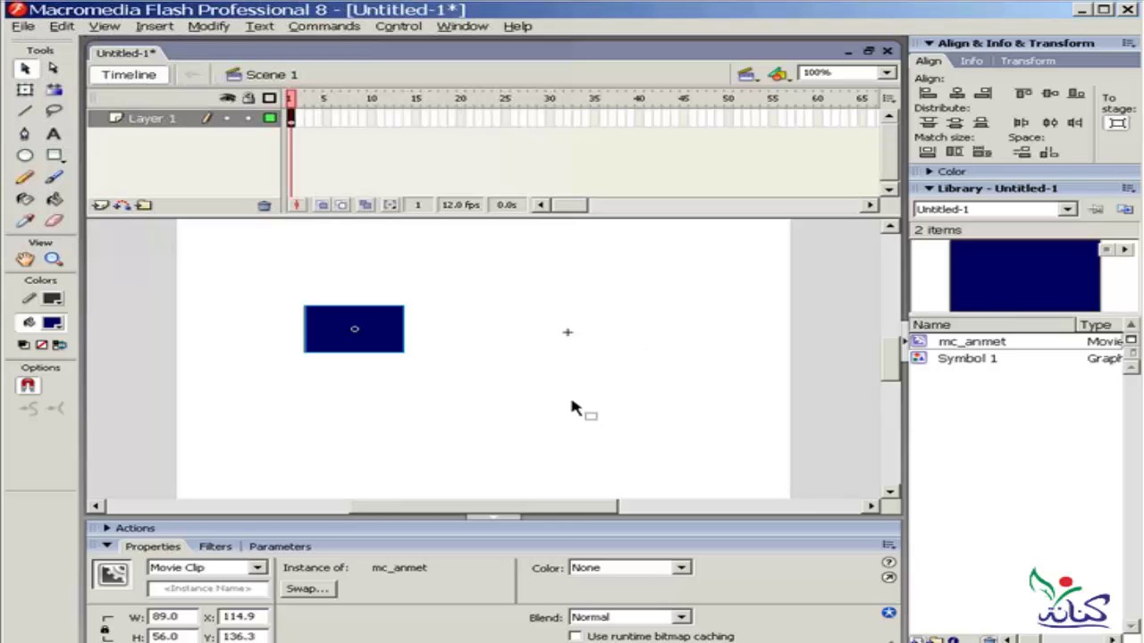
{"action": "left_click_drag", "start_coordinate": [672, 217], "coordinate": [671, 171]}
Move the mc_anmet instance to the top-left and drag a second instance below it
{"action": "scroll", "coordinate": [890, 336], "scroll_direction": "up", "scroll_amount": 2}
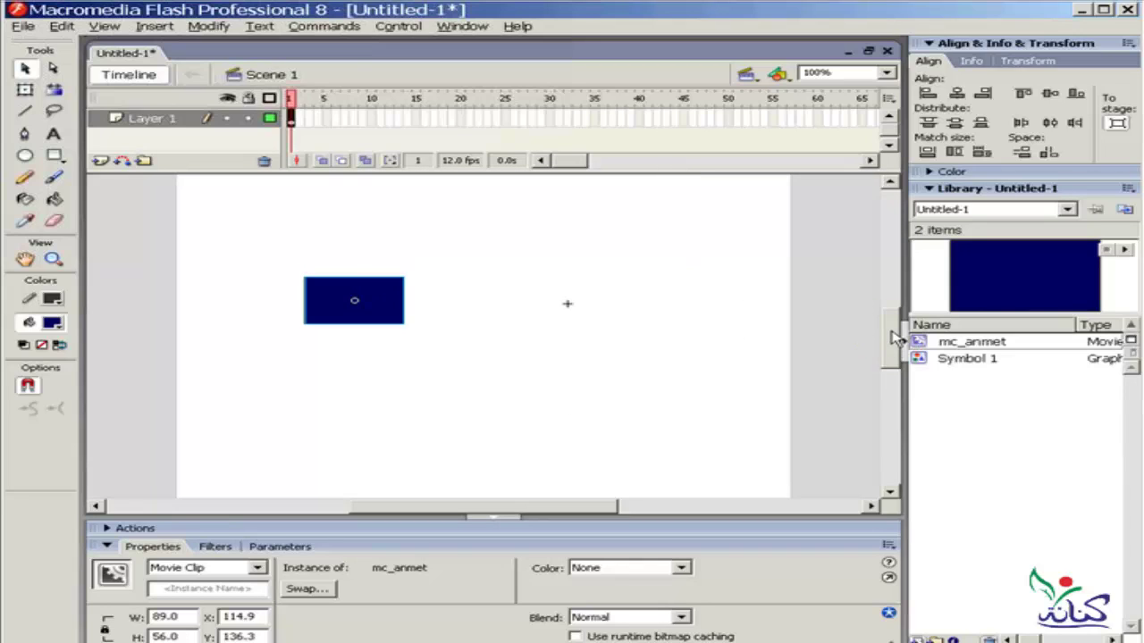
{"action": "left_click", "coordinate": [497, 263]}
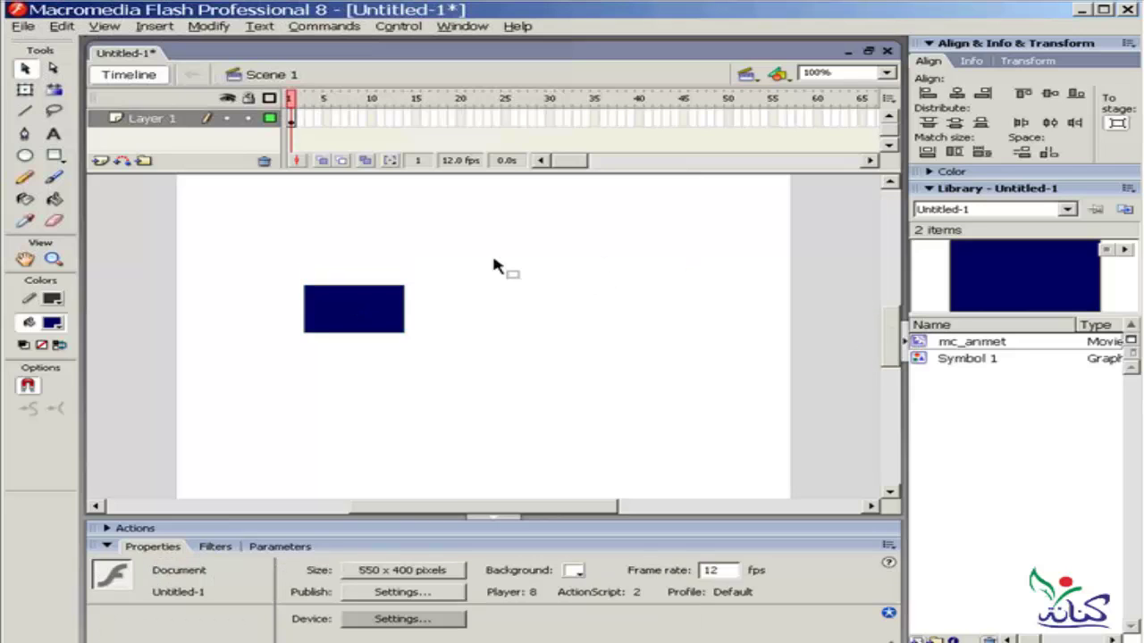
{"action": "left_click_drag", "start_coordinate": [596, 231], "coordinate": [191, 382]}
{"action": "left_click_drag", "start_coordinate": [378, 301], "coordinate": [255, 214]}
{"action": "left_click", "coordinate": [474, 365]}
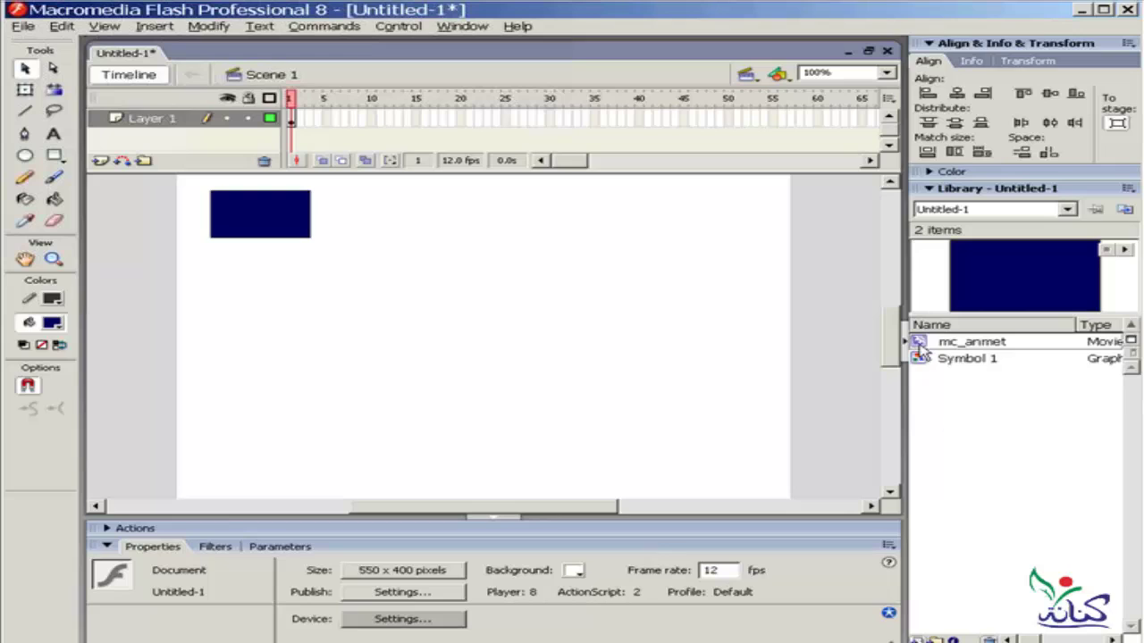
{"action": "mouse_move", "coordinate": [919, 342]}
{"action": "left_mouse_down"}
{"action": "mouse_move", "coordinate": [373, 349]}
{"action": "mouse_move", "coordinate": [262, 307]}
{"action": "left_mouse_up"}
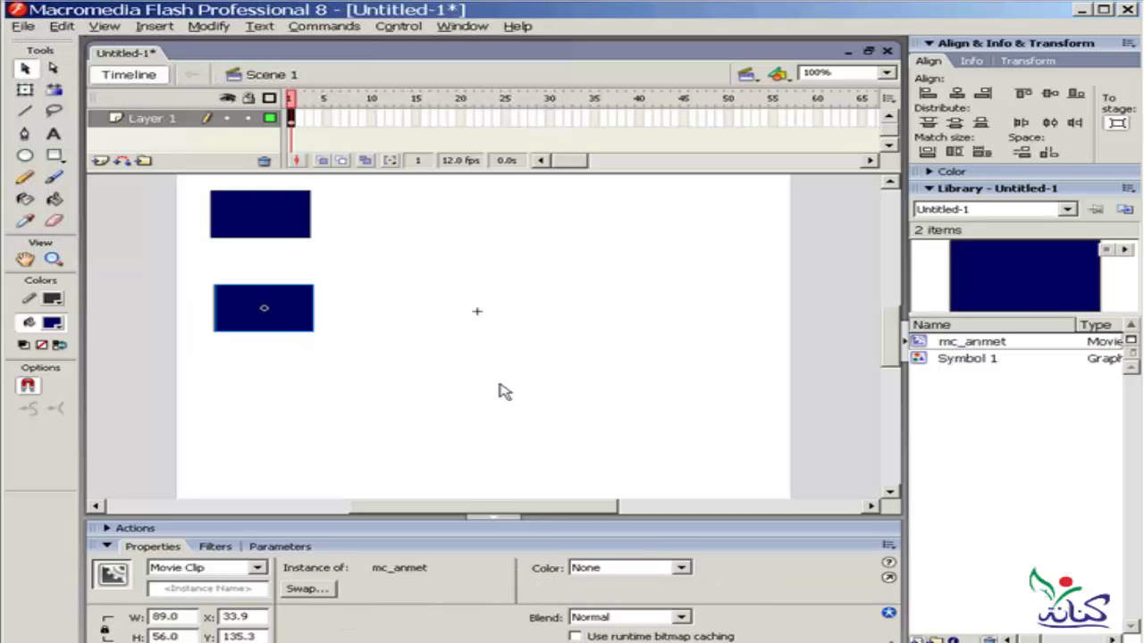
Edit Symbol 1 in place and draw a white circle on the rectangle's right side
{"action": "double_click", "coordinate": [284, 309]}
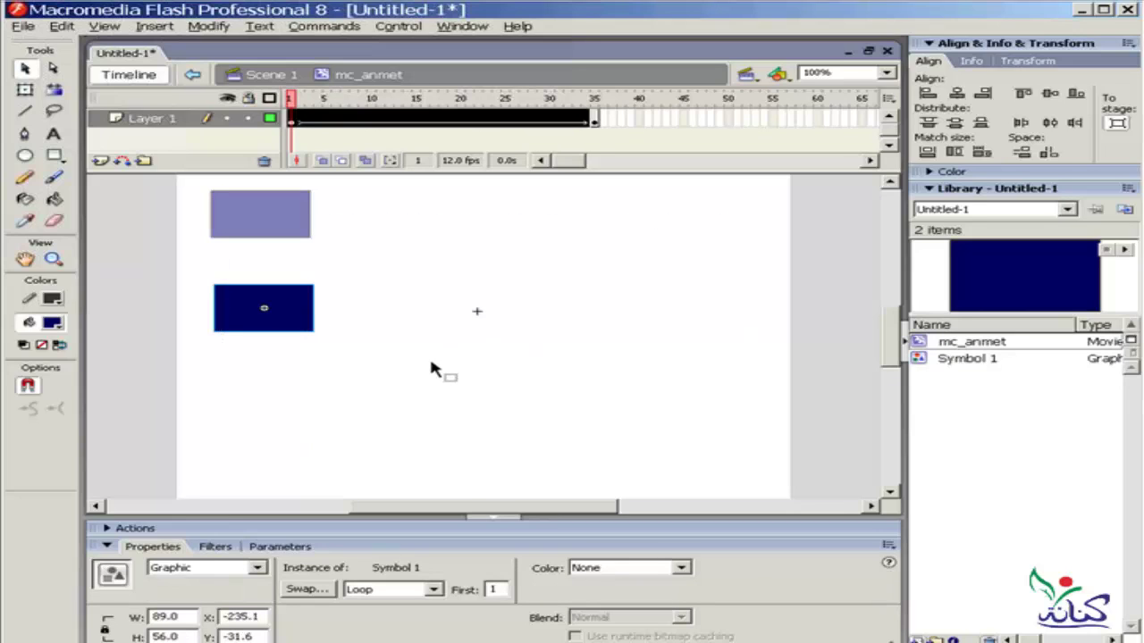
{"action": "double_click", "coordinate": [298, 305]}
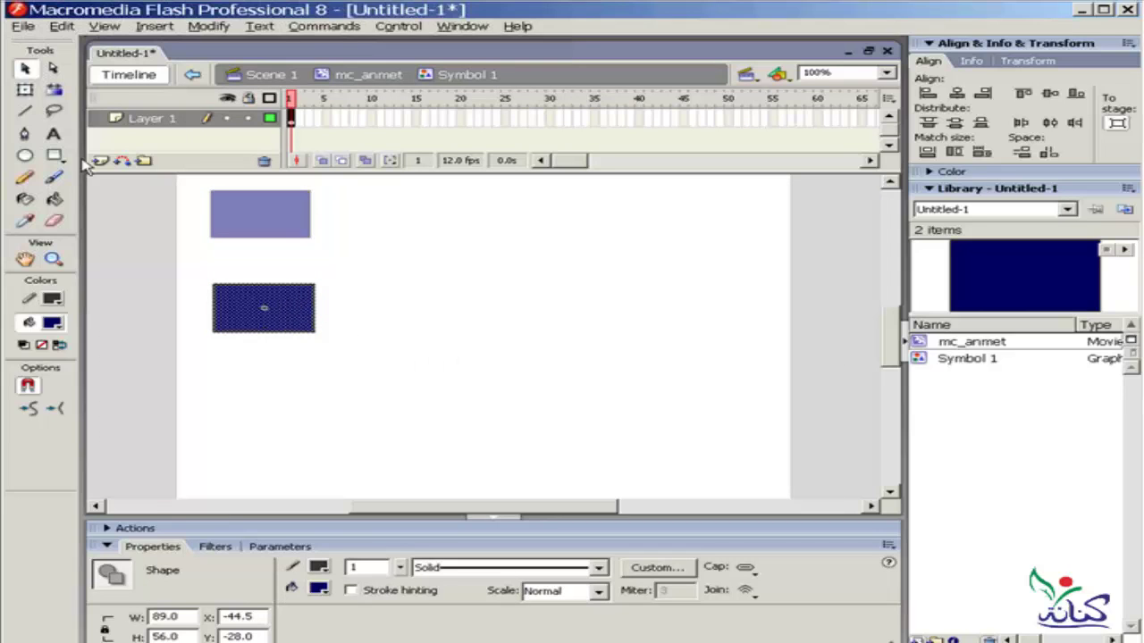
{"action": "left_click", "coordinate": [25, 154]}
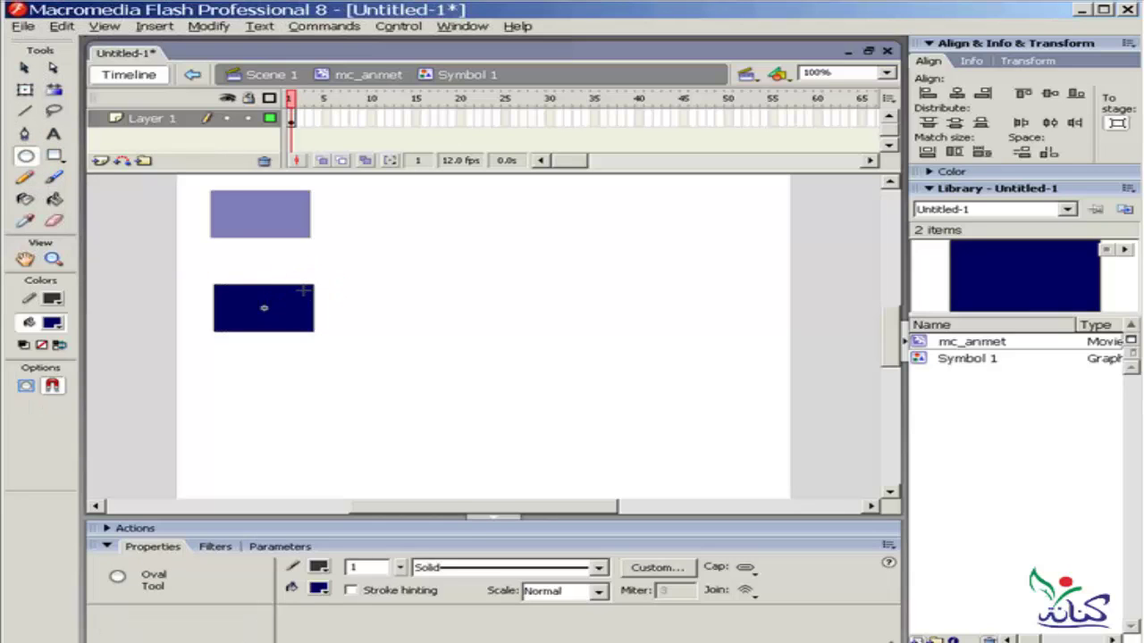
{"action": "mouse_move", "coordinate": [306, 290]}
{"action": "left_mouse_down"}
{"action": "mouse_move", "coordinate": [264, 306]}
{"action": "mouse_move", "coordinate": [270, 317]}
{"action": "left_mouse_up"}
{"action": "left_click", "coordinate": [24, 68]}
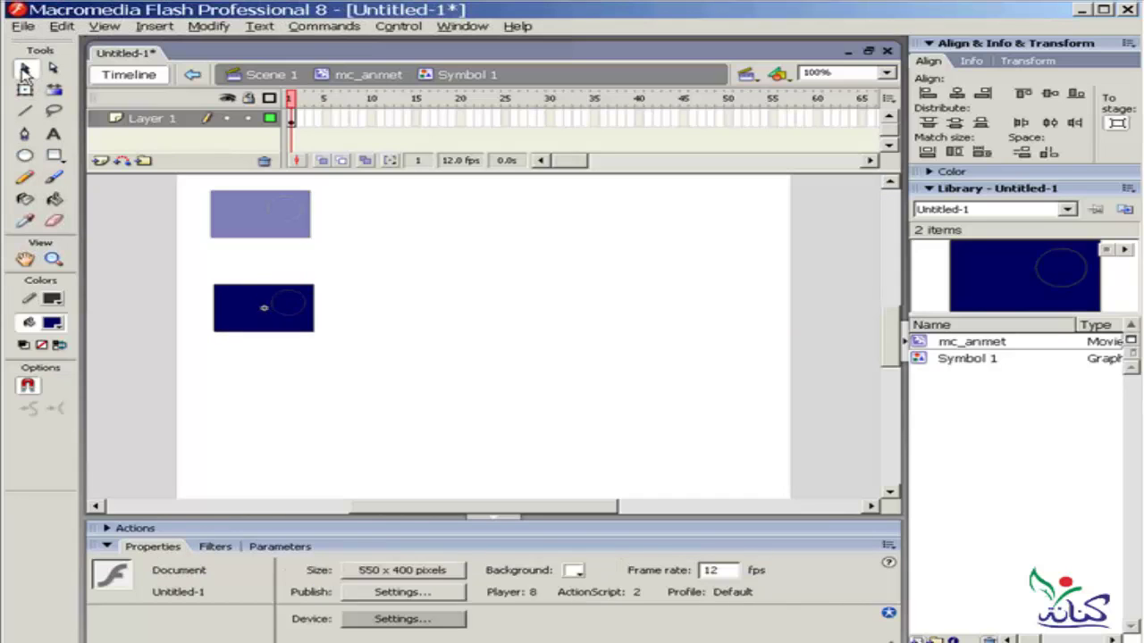
{"action": "left_click", "coordinate": [287, 308]}
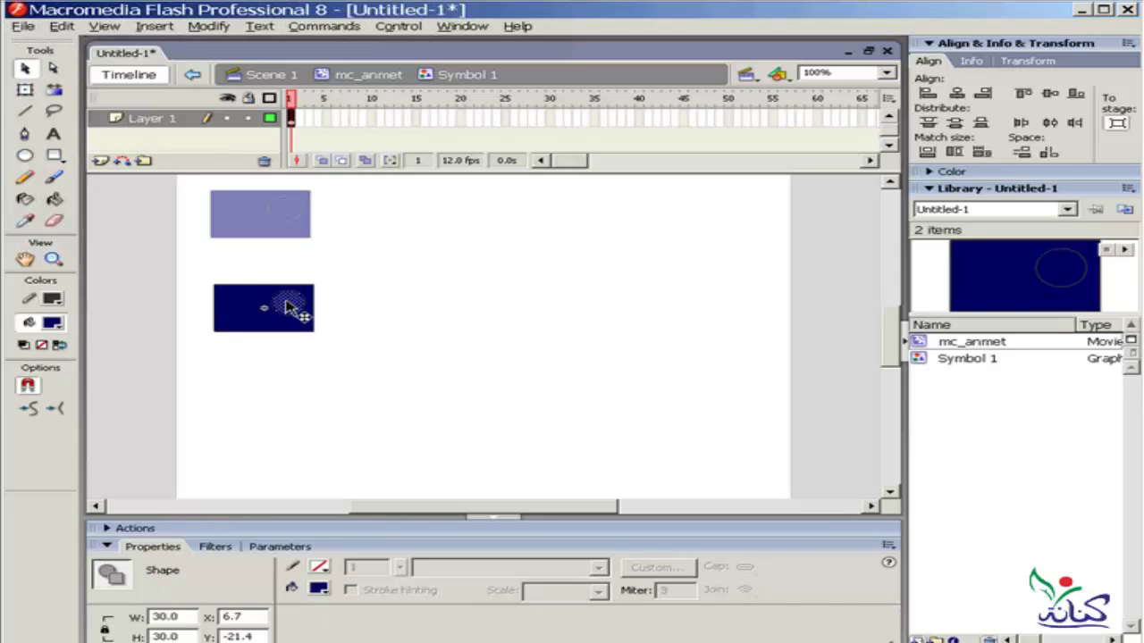
{"action": "key", "text": "Escape"}
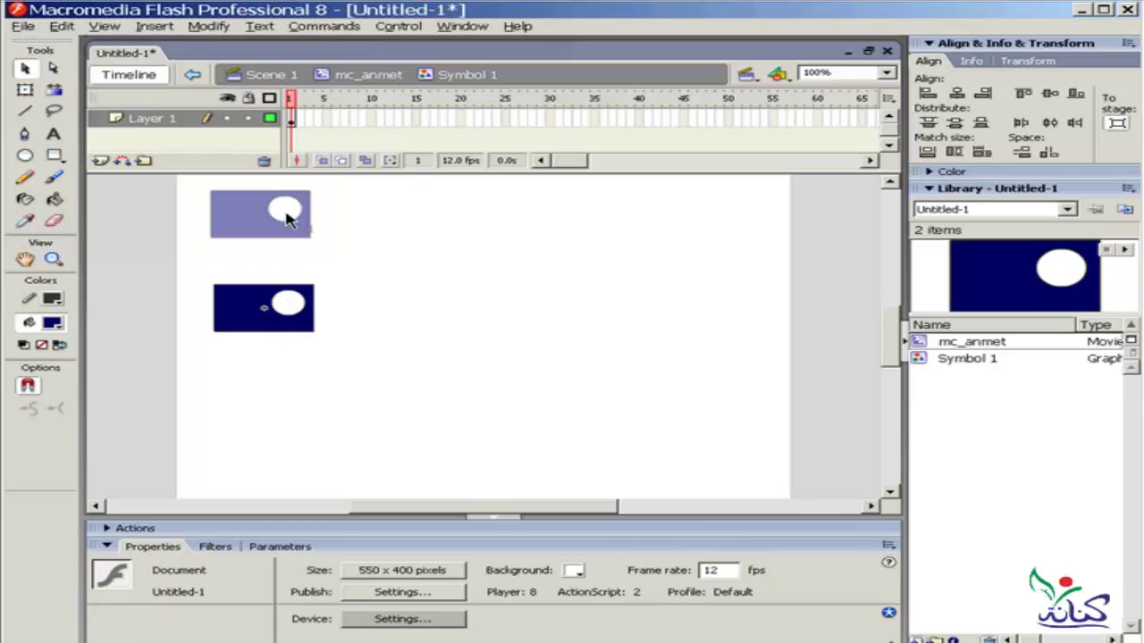
{"action": "left_click_drag", "start_coordinate": [1071, 288], "coordinate": [401, 220]}
{"action": "left_click", "coordinate": [269, 77]}
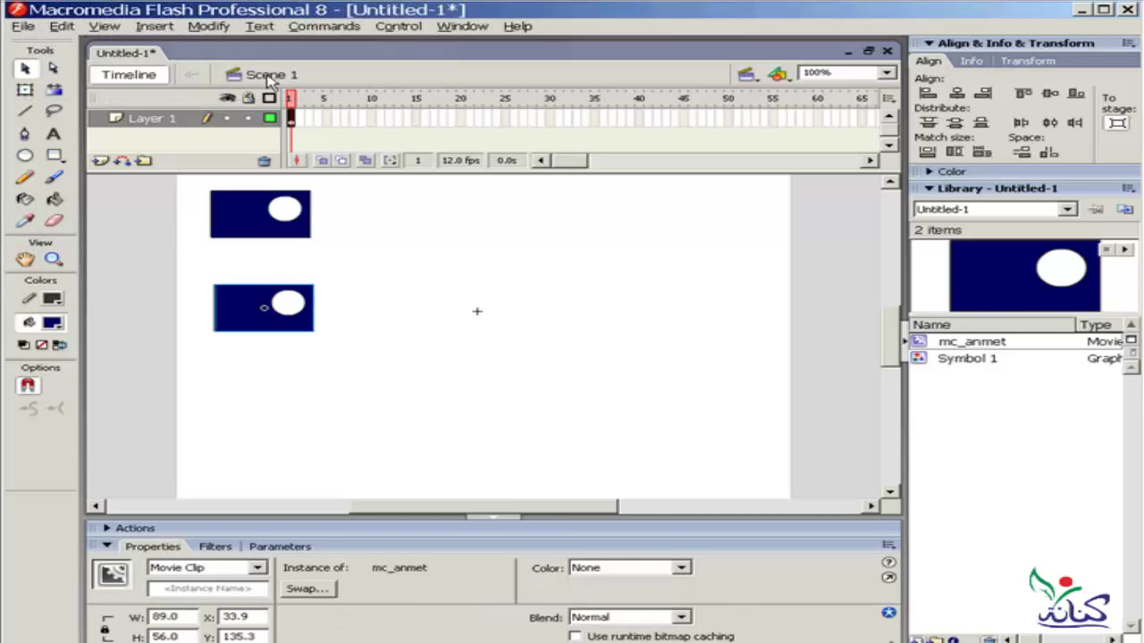
{"action": "left_click", "coordinate": [428, 258]}
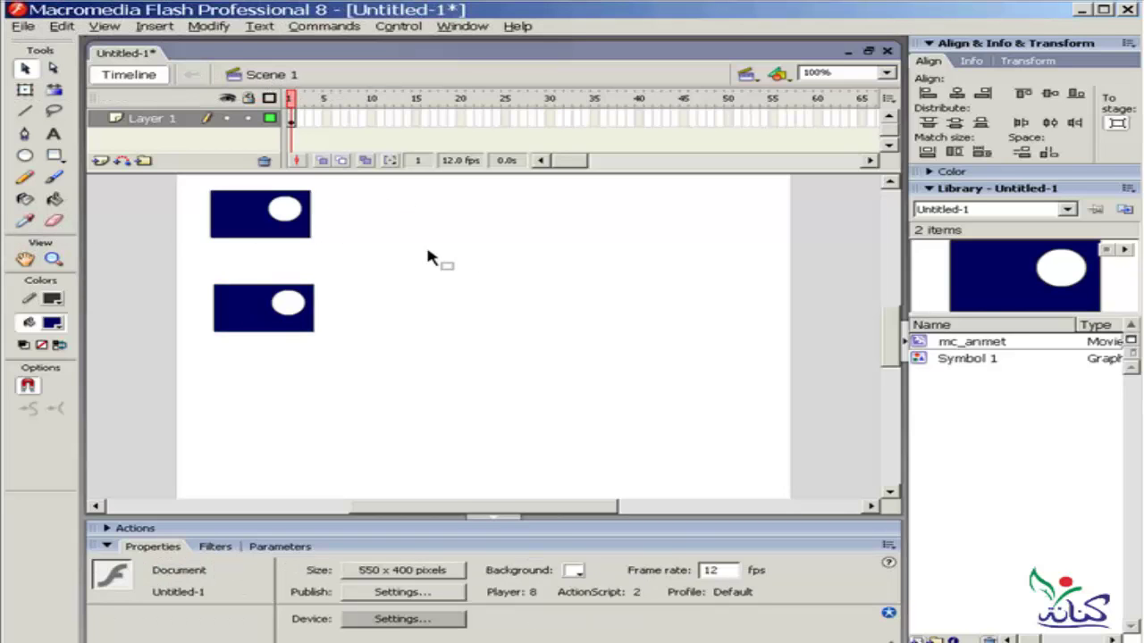
{"action": "key", "text": "ctrl+Return"}
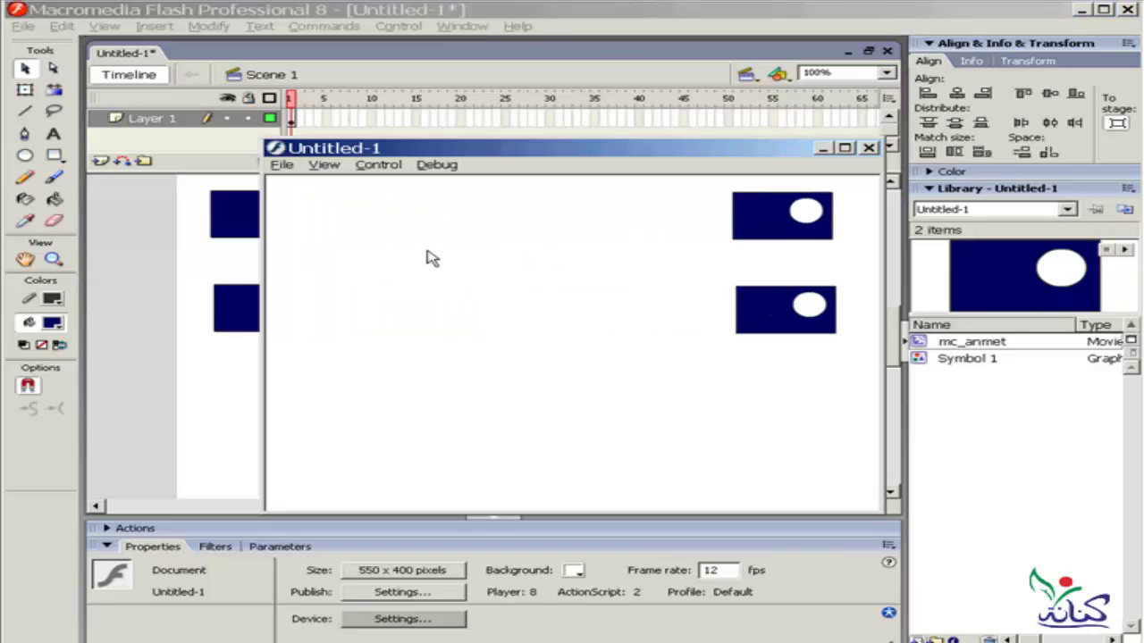
{"action": "left_click", "coordinate": [868, 148]}
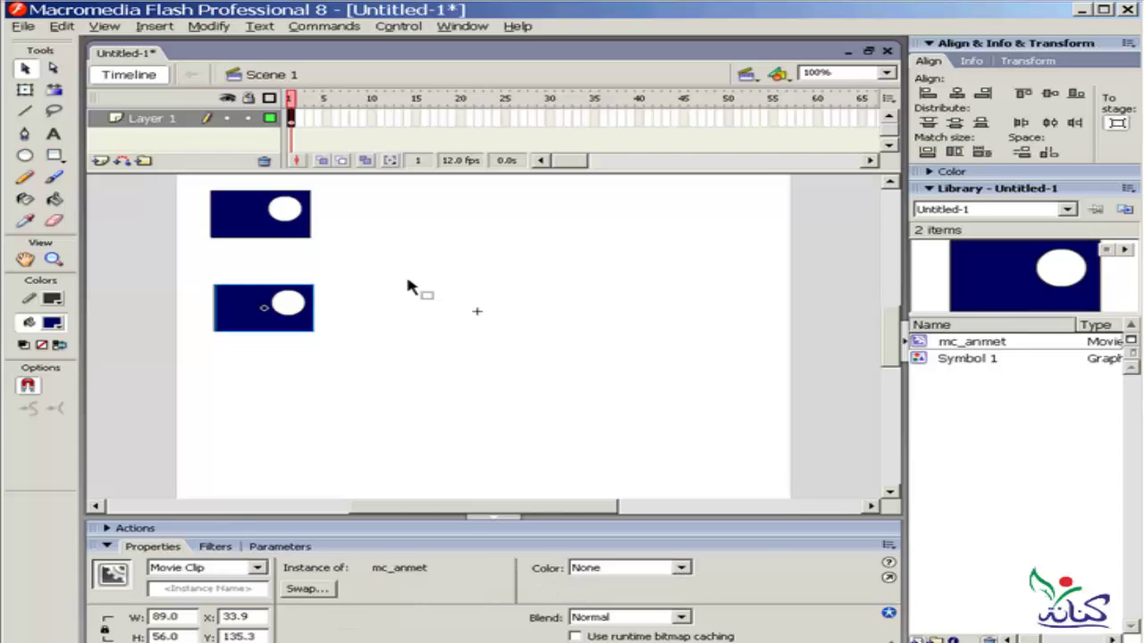
Delete the white circle from Symbol 1 and return to the main scene
{"action": "key", "text": "ctrl+e"}
{"action": "key", "text": "Delete"}
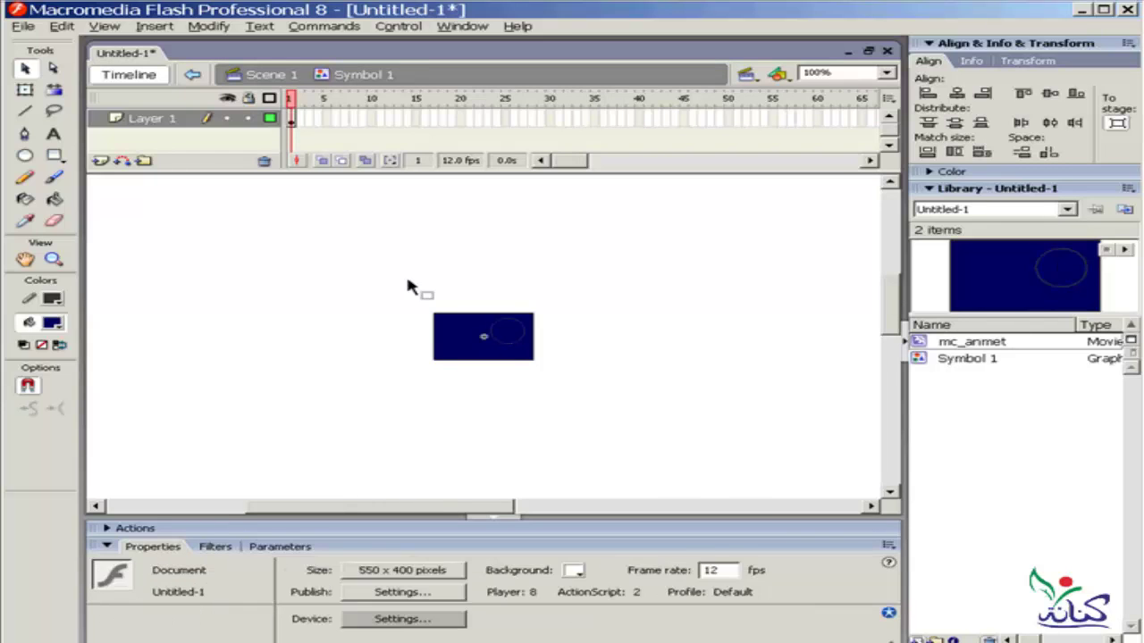
{"action": "key", "text": "ctrl+a"}
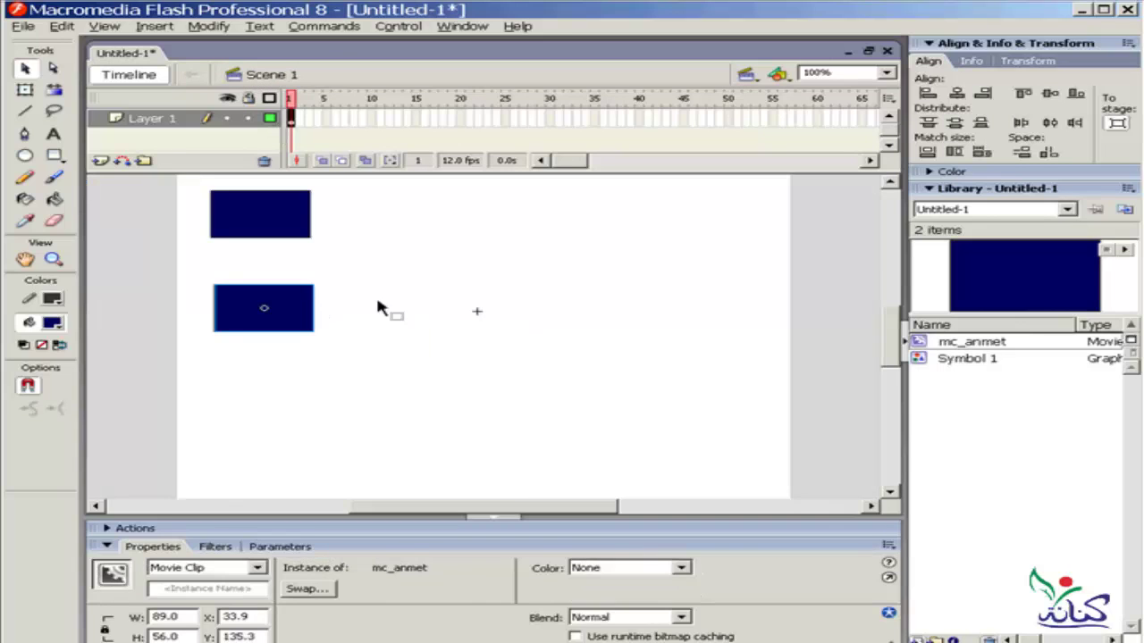
{"action": "left_click", "coordinate": [398, 264]}
Test the movie to confirm both rectangles are plain navy, then close the preview
{"action": "key", "text": "ctrl+Return"}
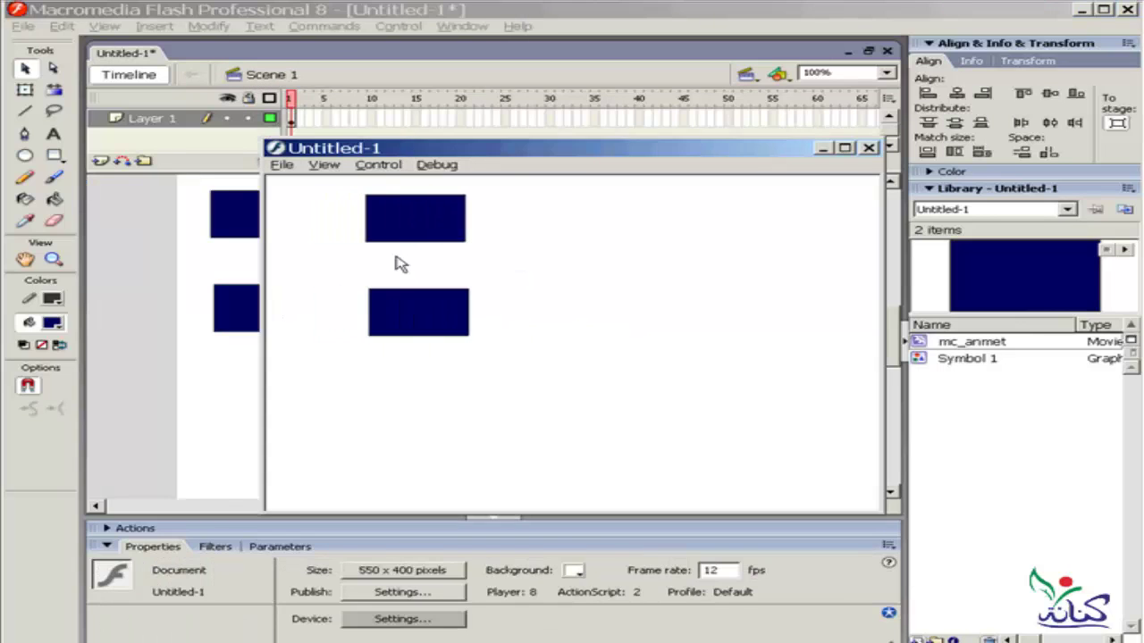
{"action": "left_click", "coordinate": [869, 148]}
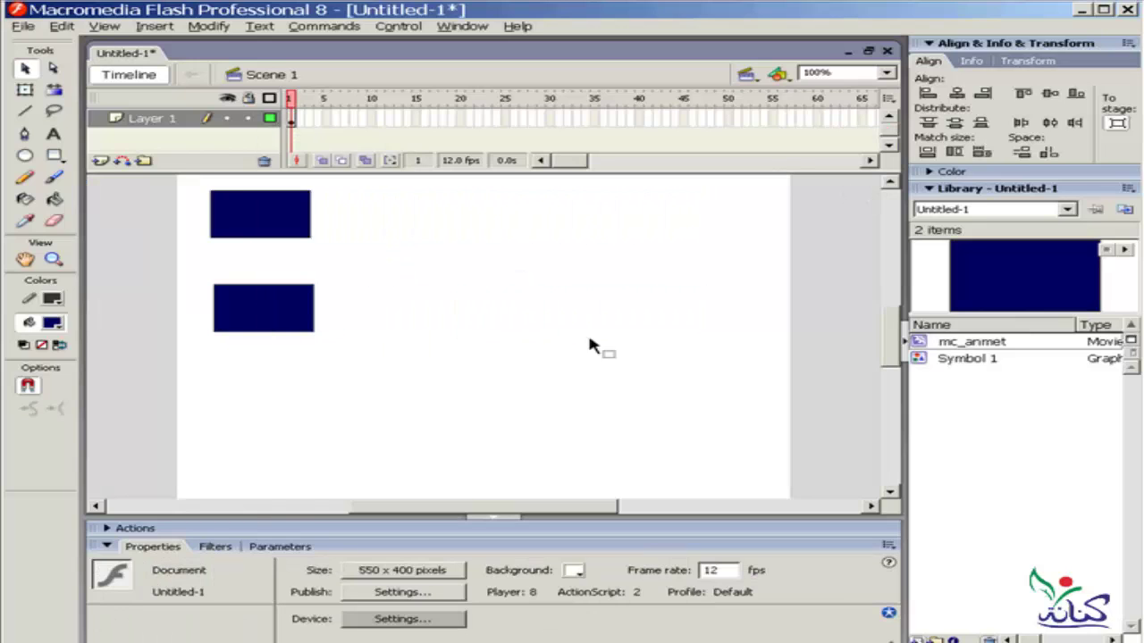
{"action": "left_click", "coordinate": [269, 306]}
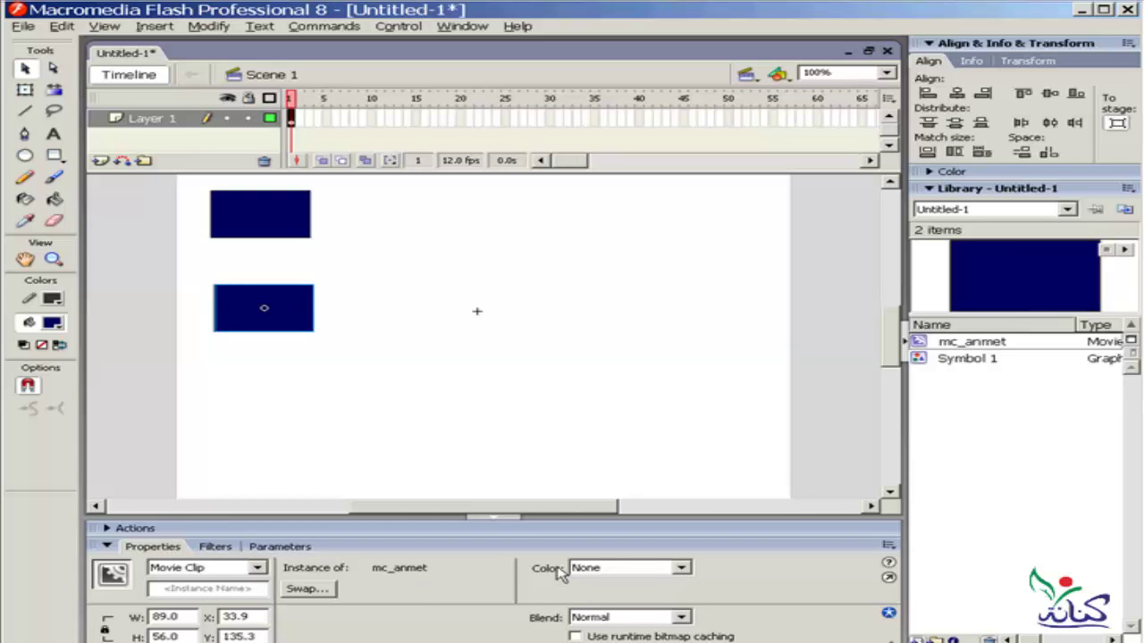
Give the lower mc_anmet instance a Brightness colour effect of 45%
{"action": "left_click", "coordinate": [681, 570]}
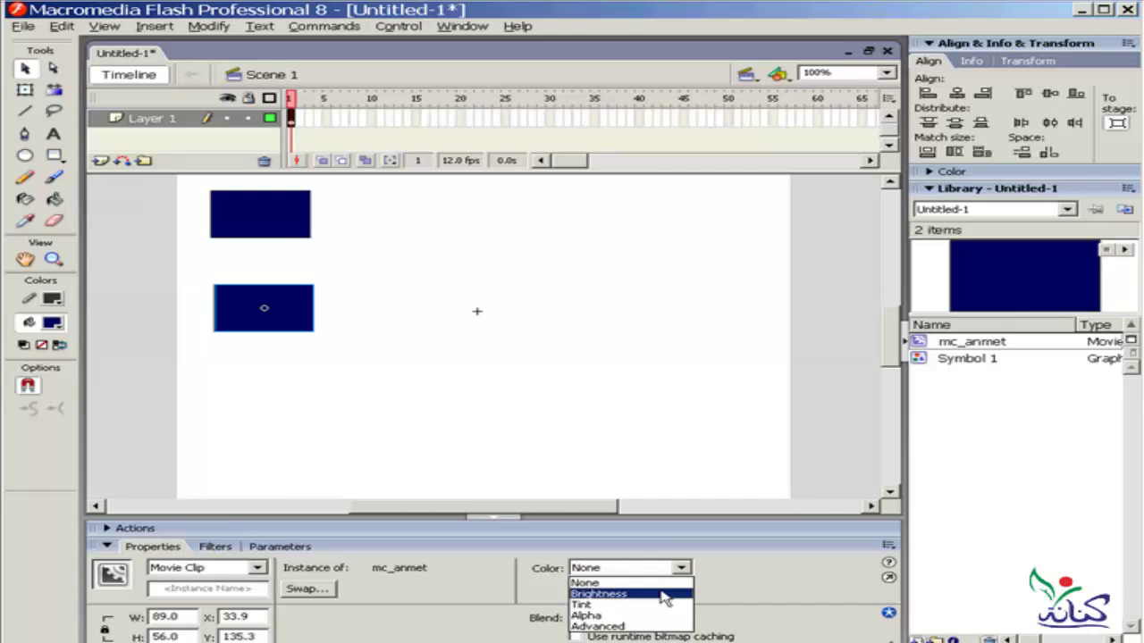
{"action": "left_click", "coordinate": [662, 595]}
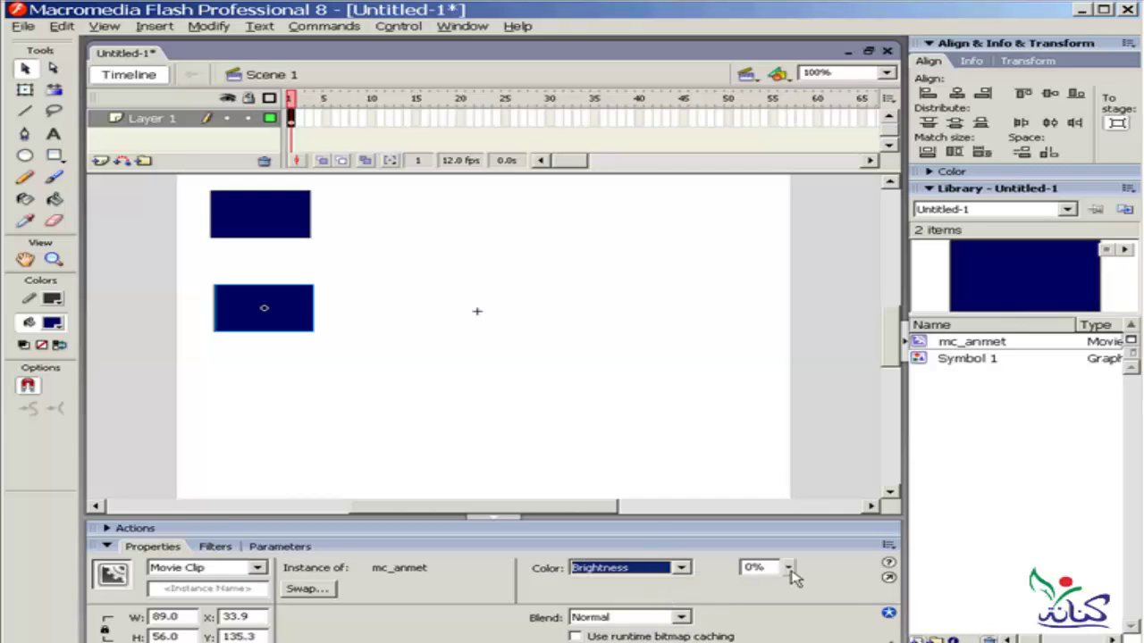
{"action": "left_click_drag", "start_coordinate": [789, 567], "coordinate": [795, 561]}
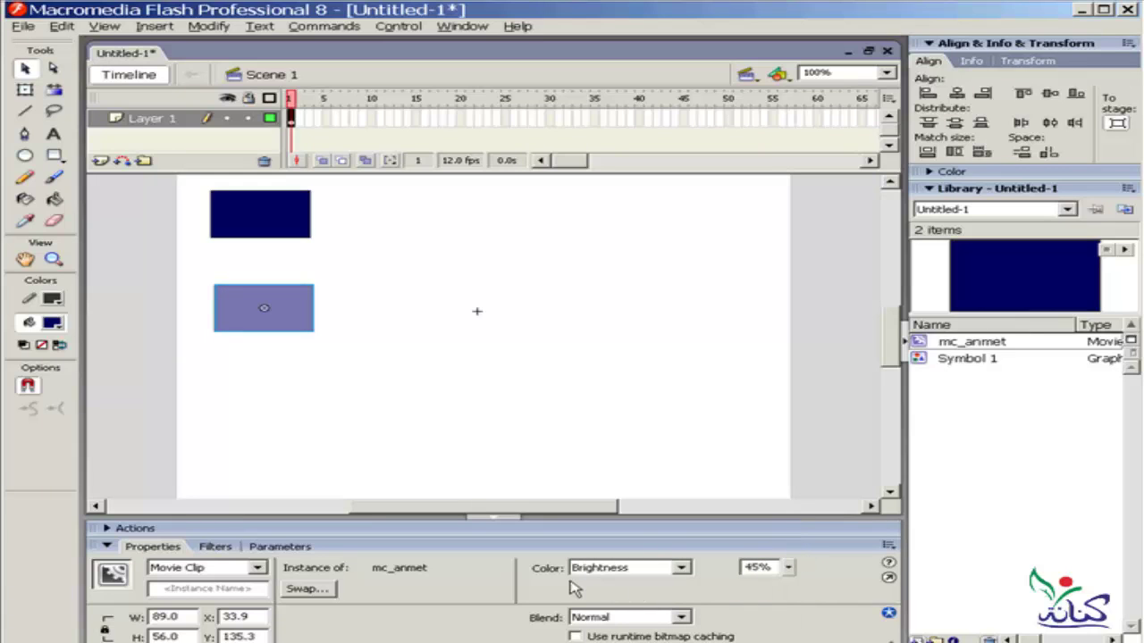
{"action": "left_click", "coordinate": [451, 402]}
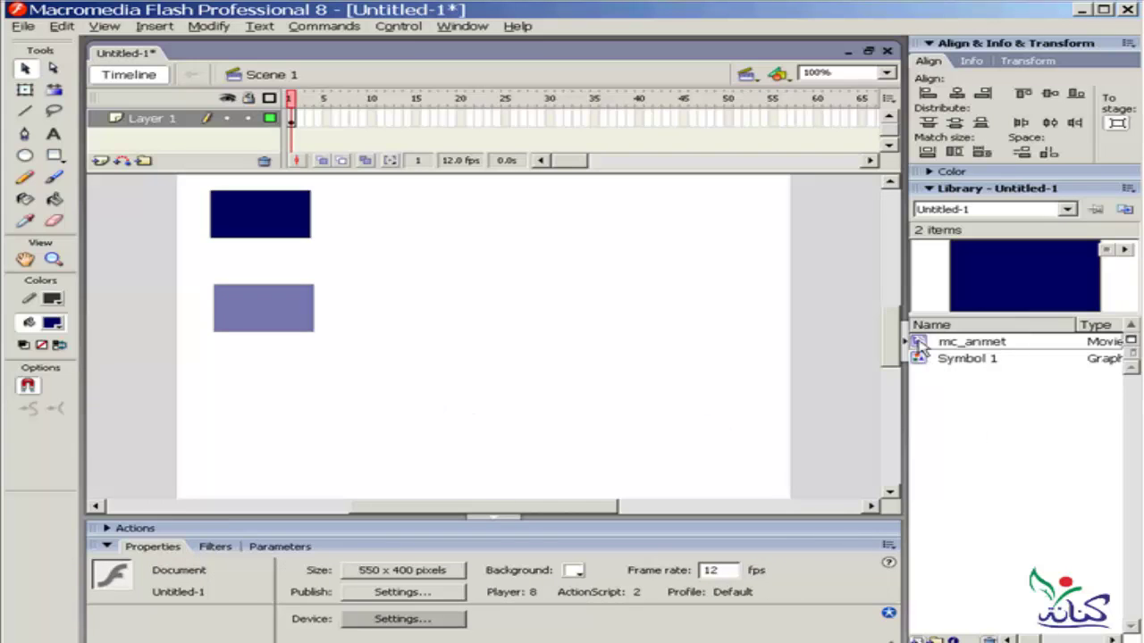
Add an mc_anmet instance with 100% #00FF00 green tint, then an untinted one below it
{"action": "left_click_drag", "start_coordinate": [919, 341], "coordinate": [264, 389]}
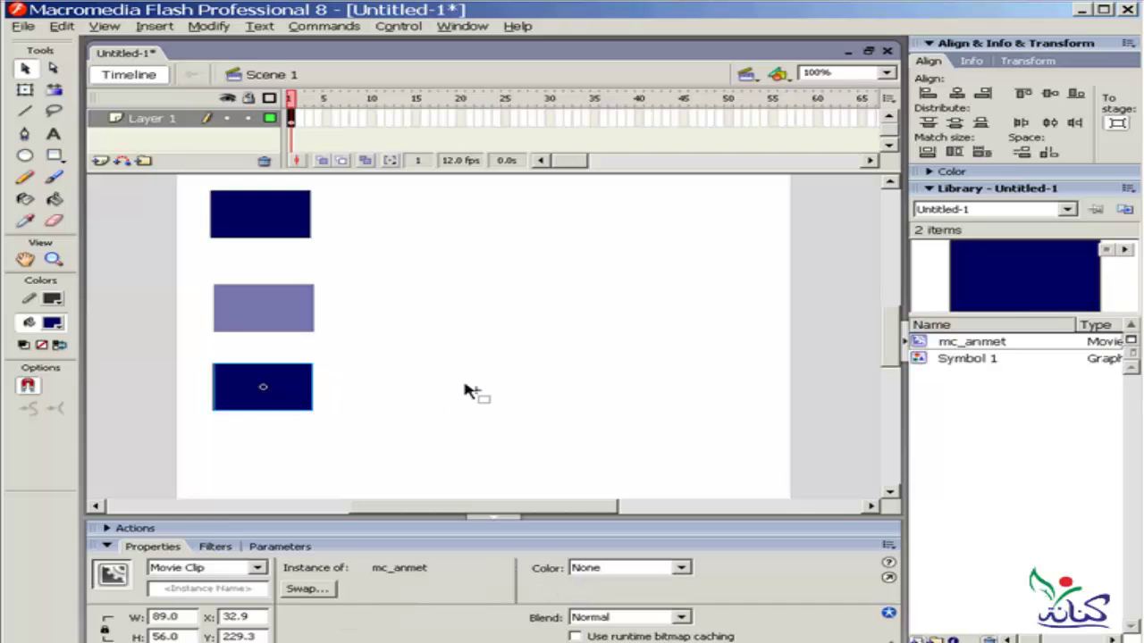
{"action": "left_click", "coordinate": [682, 569]}
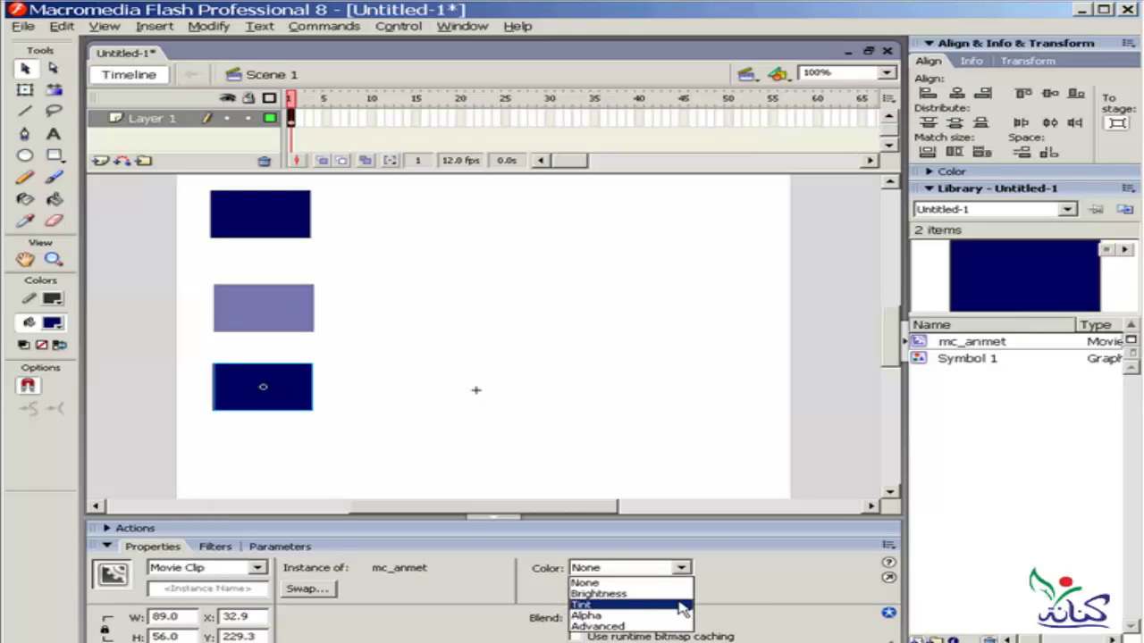
{"action": "left_click", "coordinate": [683, 604]}
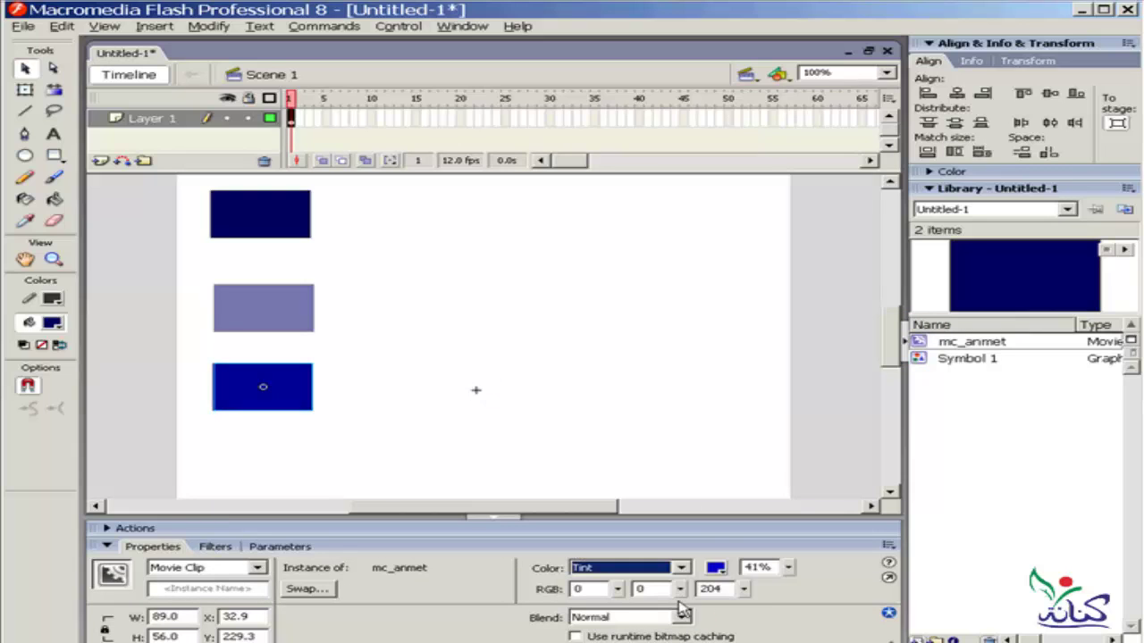
{"action": "left_click", "coordinate": [720, 570]}
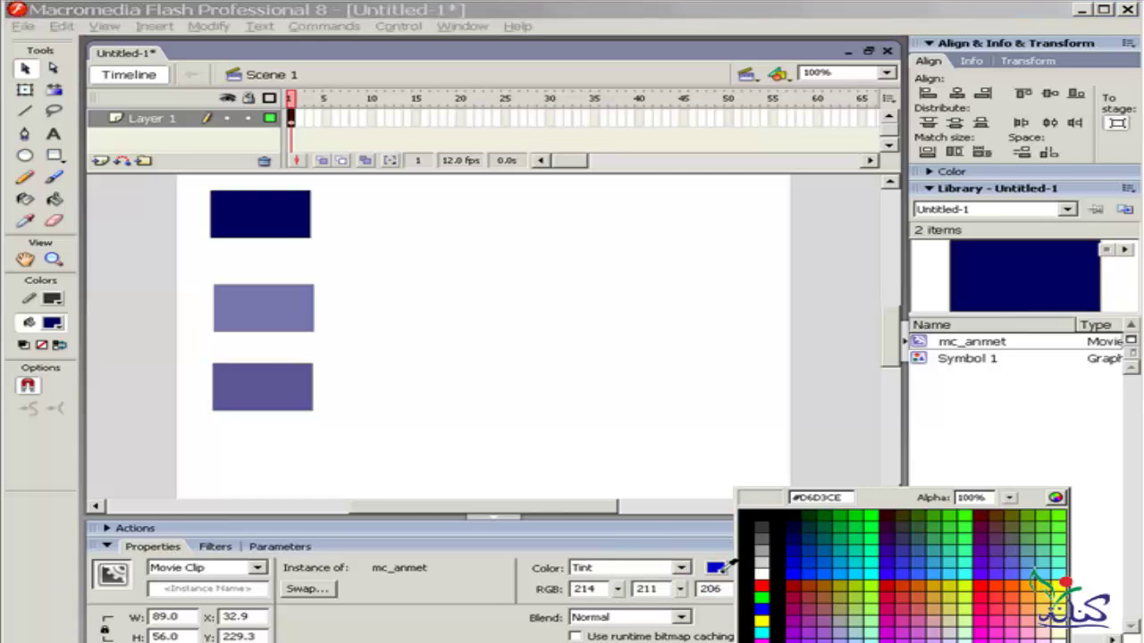
{"action": "left_click", "coordinate": [872, 516]}
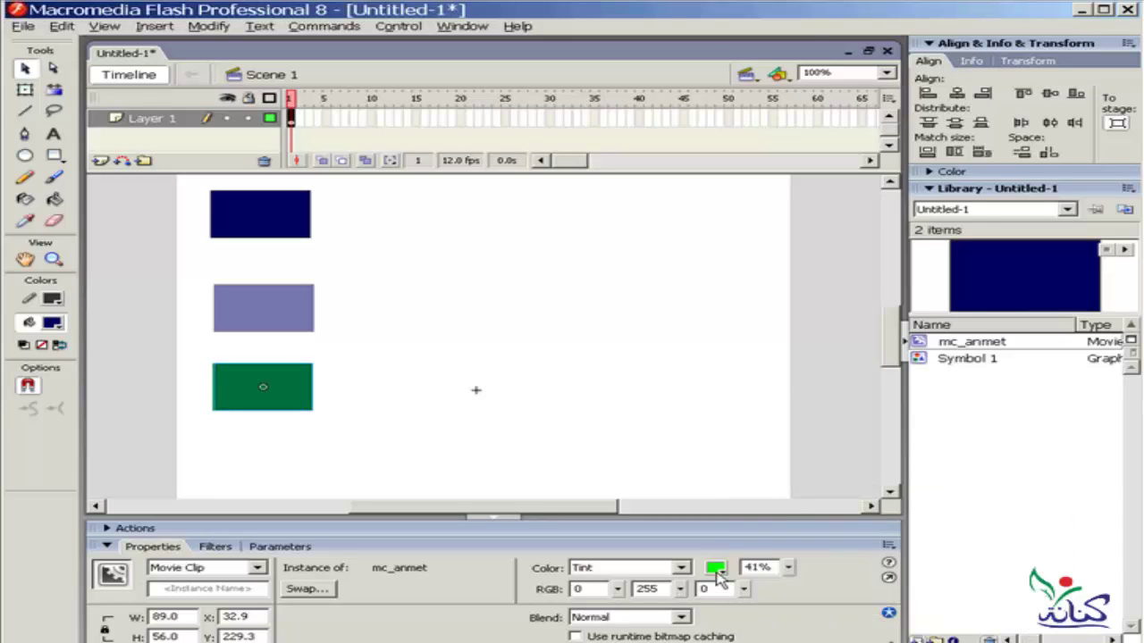
{"action": "left_click", "coordinate": [789, 568]}
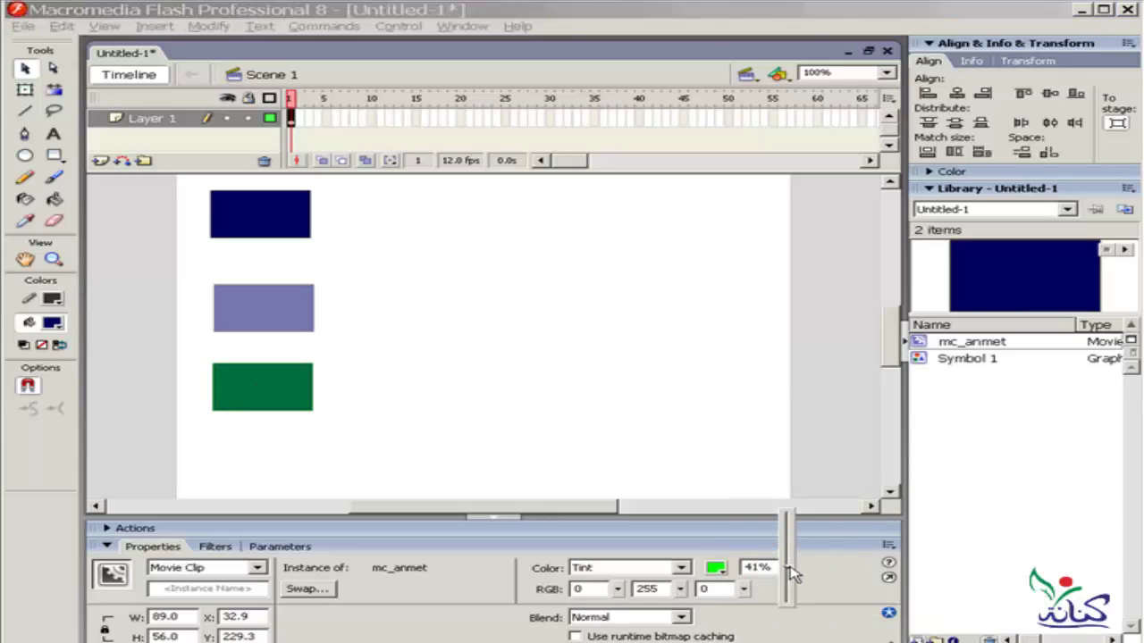
{"action": "mouse_move", "coordinate": [792, 574]}
{"action": "left_mouse_down"}
{"action": "mouse_move", "coordinate": [790, 612]}
{"action": "mouse_move", "coordinate": [784, 518]}
{"action": "left_mouse_up"}
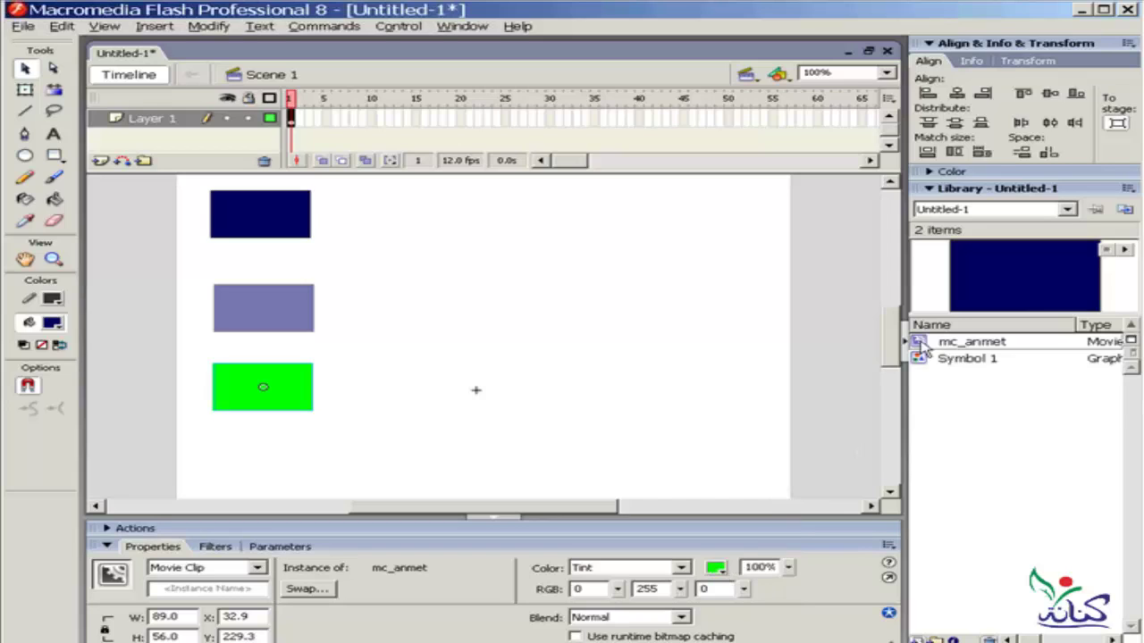
{"action": "left_click_drag", "start_coordinate": [920, 344], "coordinate": [269, 461]}
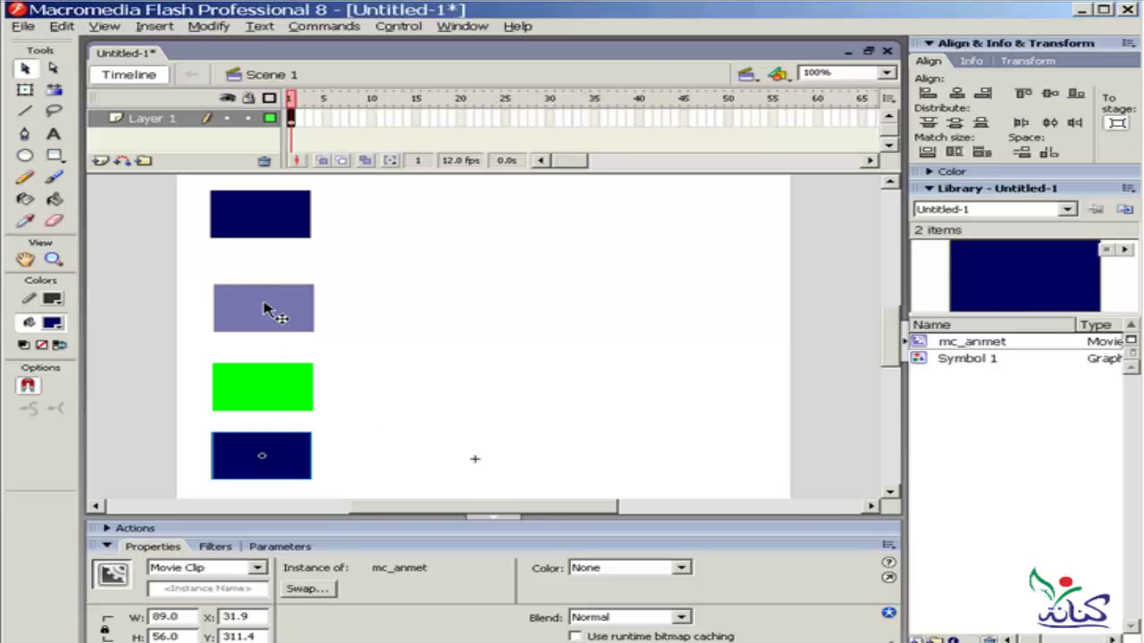
Stack the four rectangles into a column and check each one's colour settings
{"action": "left_click_drag", "start_coordinate": [272, 310], "coordinate": [261, 272]}
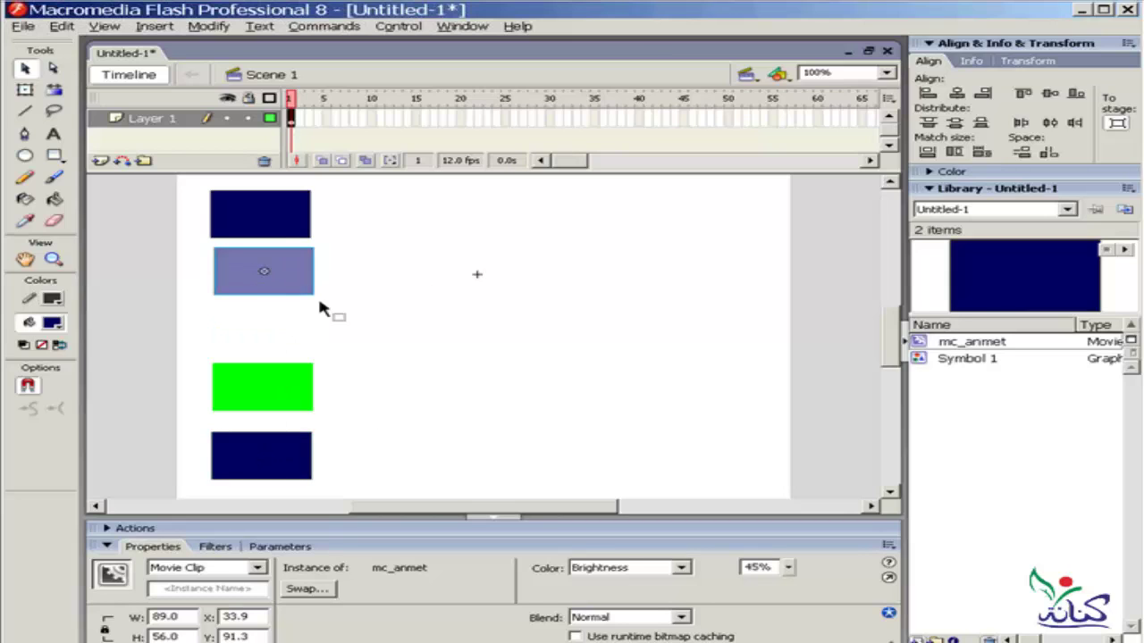
{"action": "left_click_drag", "start_coordinate": [299, 388], "coordinate": [301, 329]}
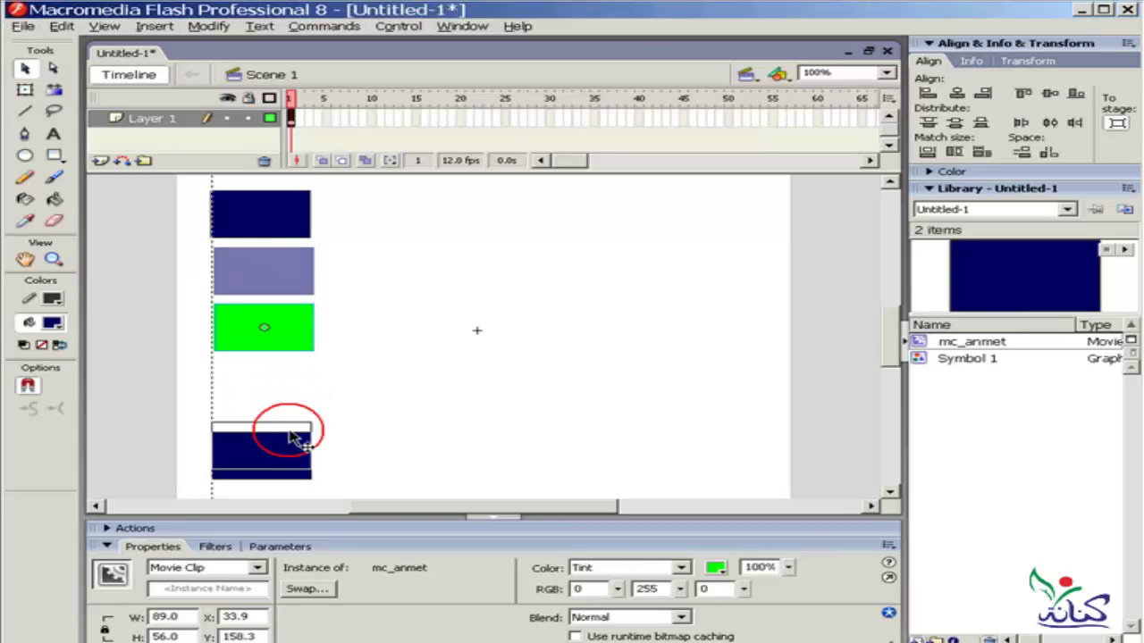
{"action": "left_click_drag", "start_coordinate": [295, 442], "coordinate": [301, 378]}
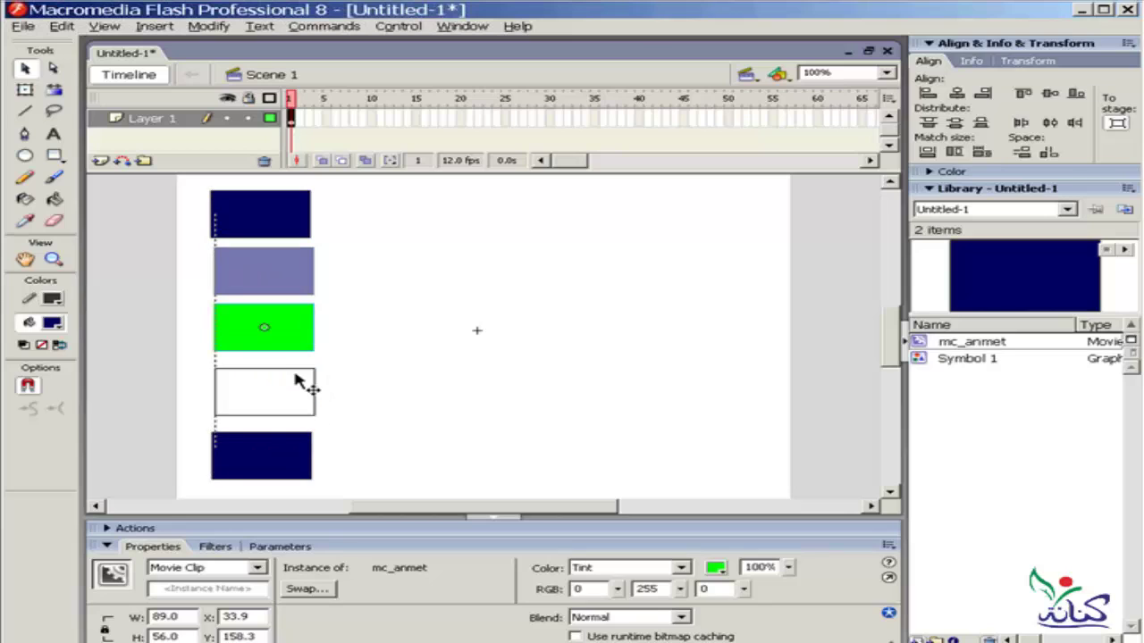
{"action": "left_click", "coordinate": [282, 207]}
{"action": "left_click", "coordinate": [308, 275]}
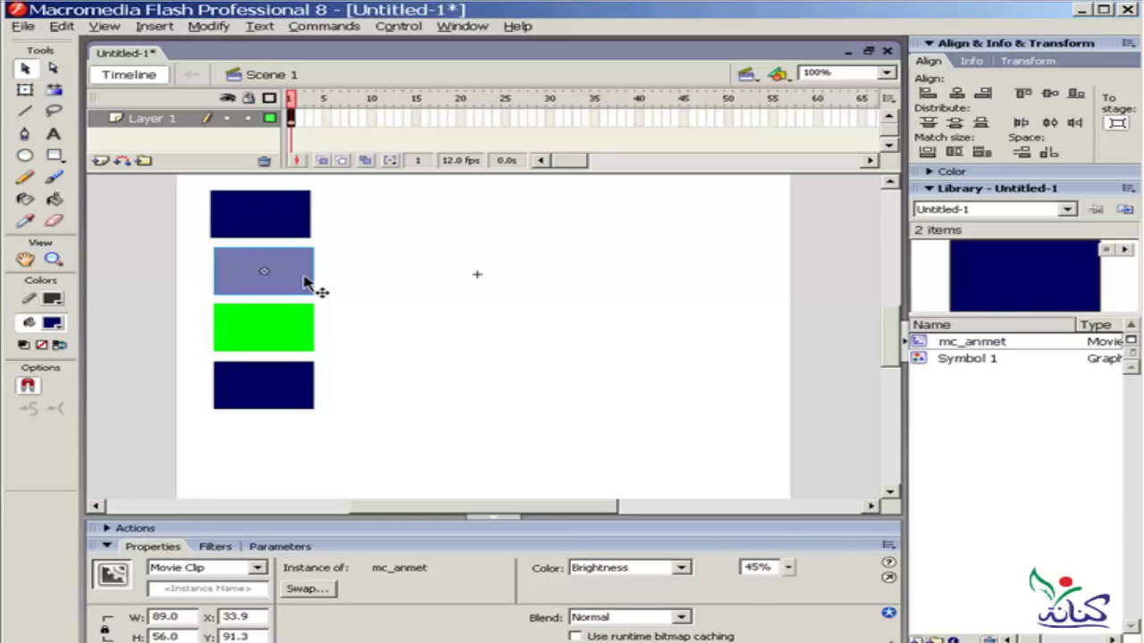
{"action": "left_click", "coordinate": [291, 332]}
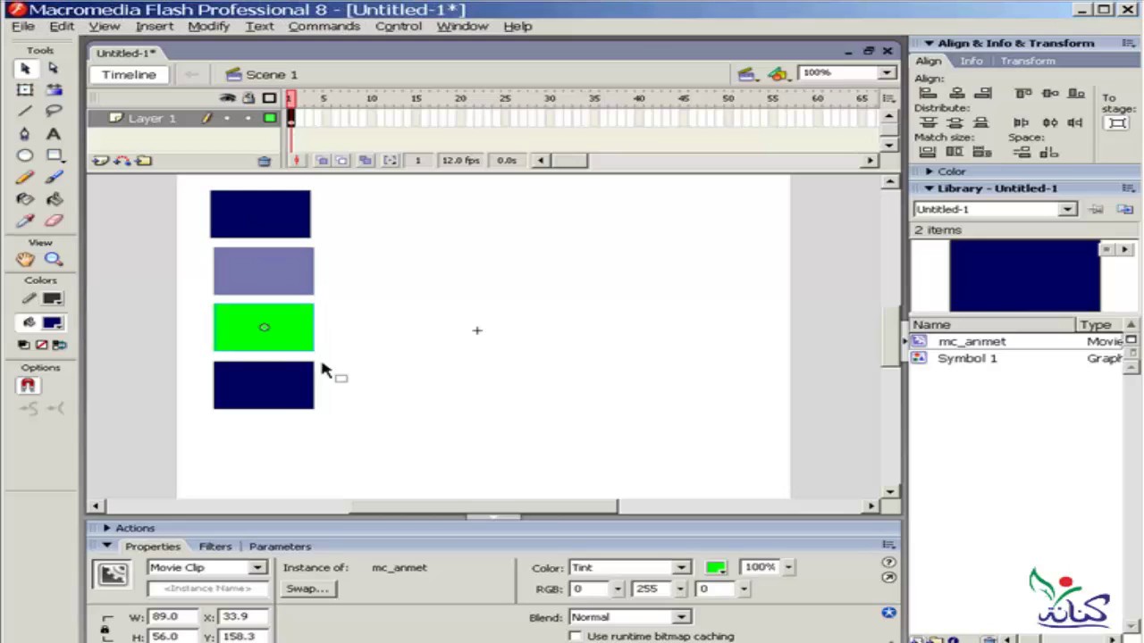
Give the bottom navy rectangle an Alpha colour effect of 36%
{"action": "left_click", "coordinate": [299, 403]}
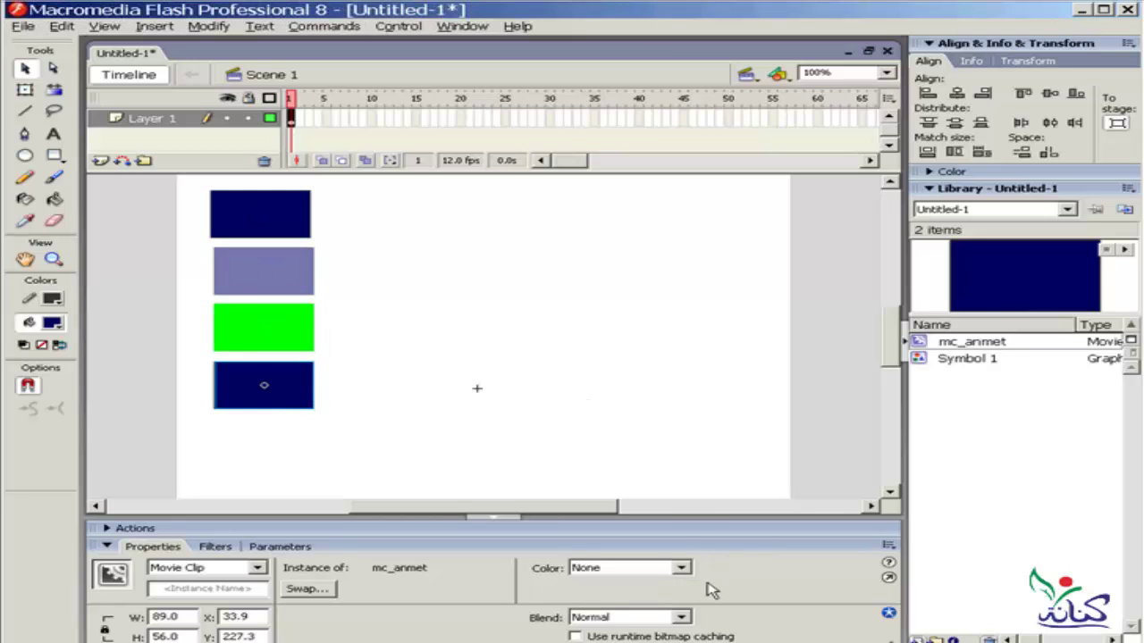
{"action": "left_click", "coordinate": [681, 570]}
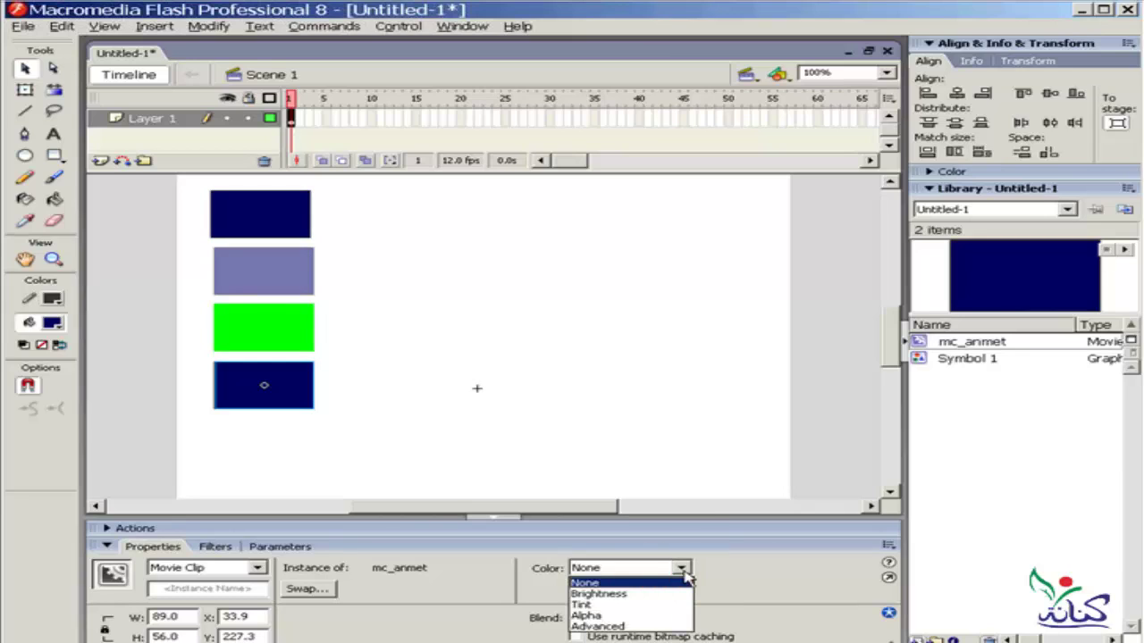
{"action": "left_click", "coordinate": [671, 618]}
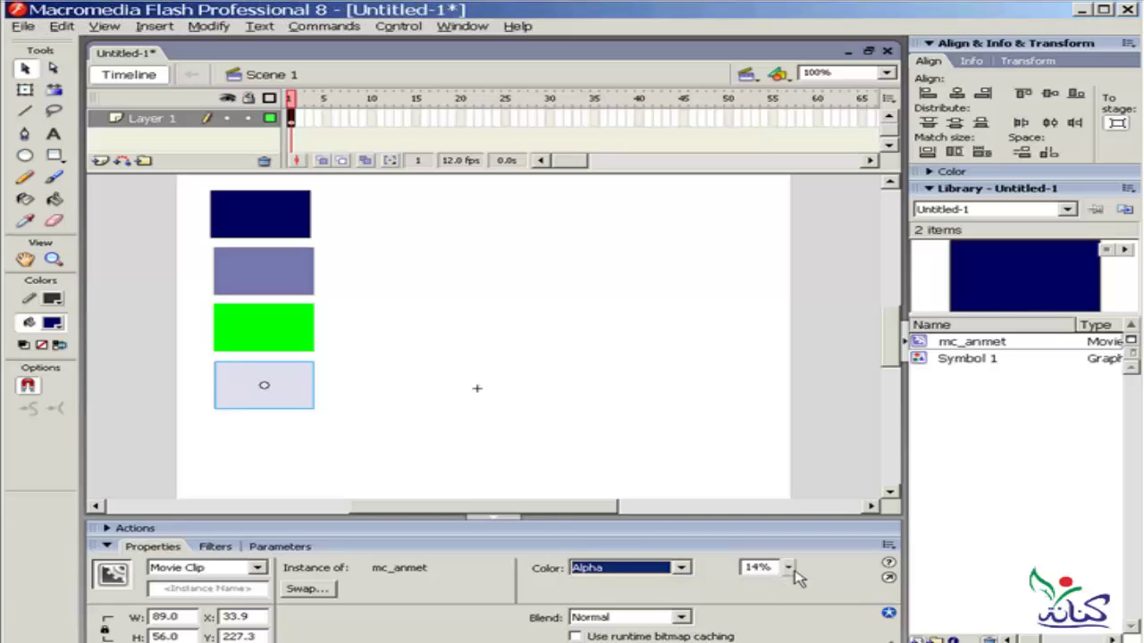
{"action": "mouse_move", "coordinate": [791, 570]}
{"action": "left_mouse_down"}
{"action": "mouse_move", "coordinate": [789, 527]}
{"action": "mouse_move", "coordinate": [791, 592]}
{"action": "mouse_move", "coordinate": [794, 555]}
{"action": "left_mouse_up"}
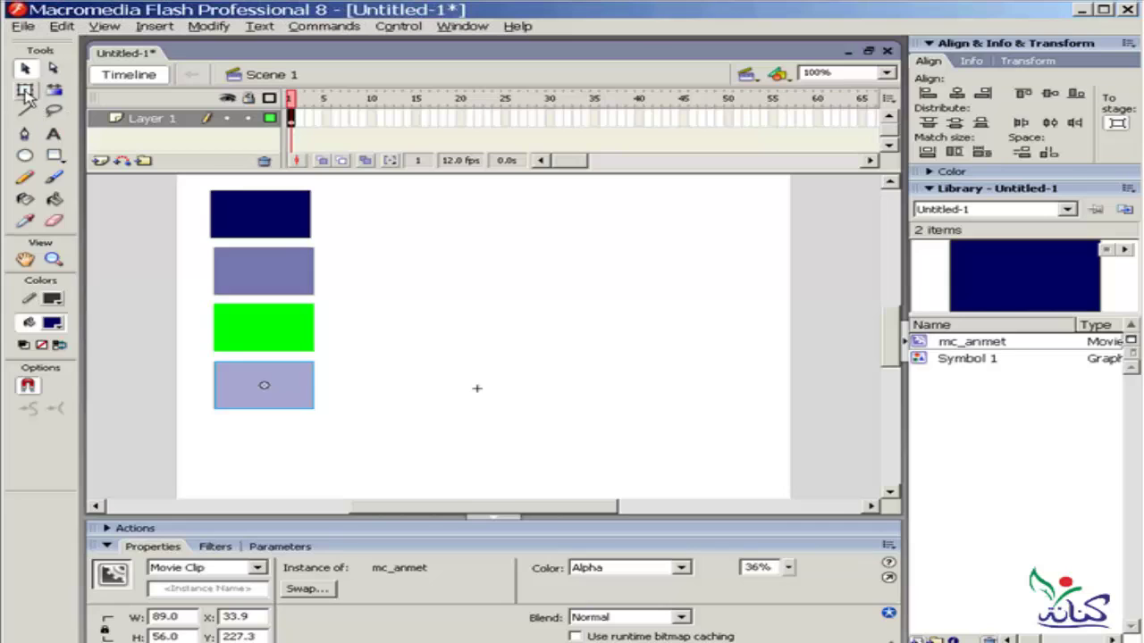
Stretch the faded rectangle from its left side and move it to the stage's right (X 435.7, Y 231.3)
{"action": "left_click", "coordinate": [25, 92]}
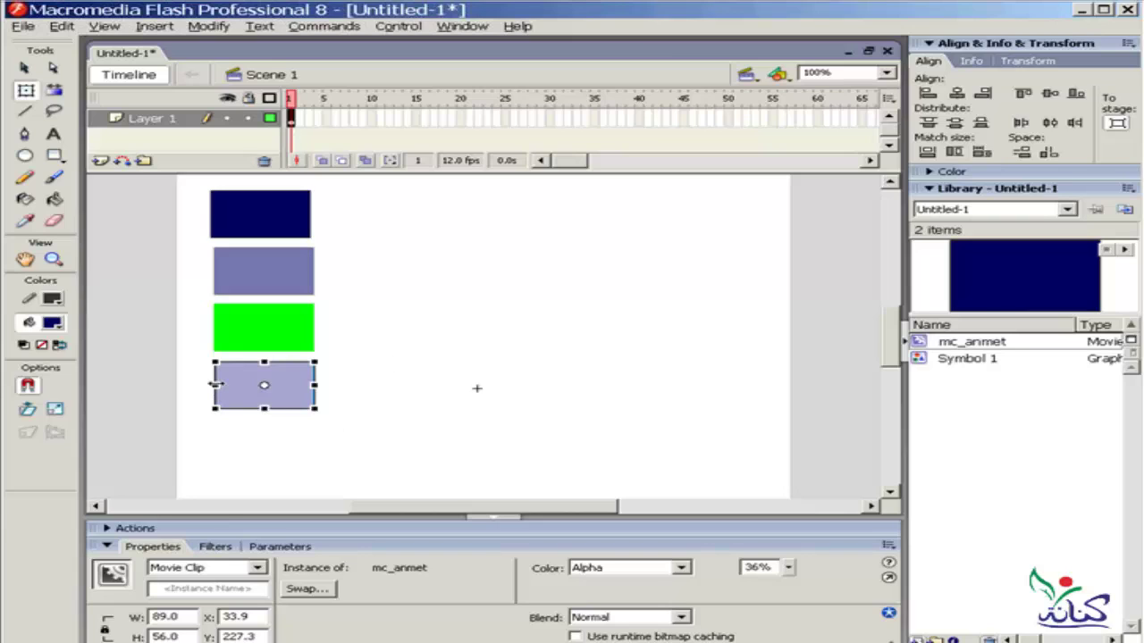
{"action": "left_click_drag", "start_coordinate": [214, 384], "coordinate": [317, 385]}
{"action": "left_click", "coordinate": [24, 67]}
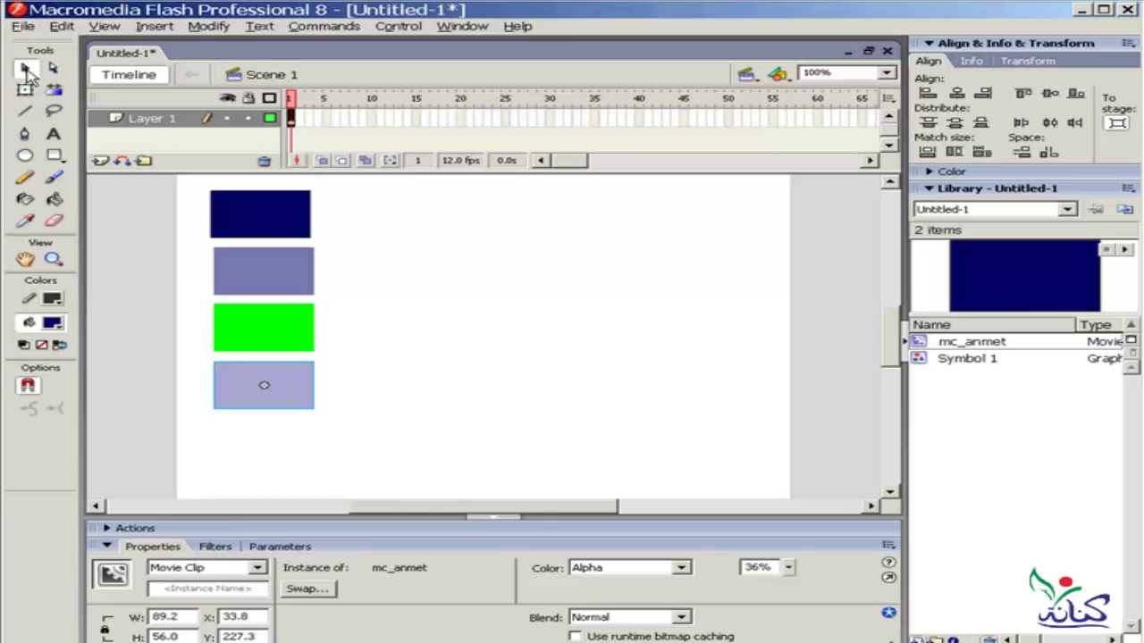
{"action": "left_click_drag", "start_coordinate": [303, 397], "coordinate": [753, 396]}
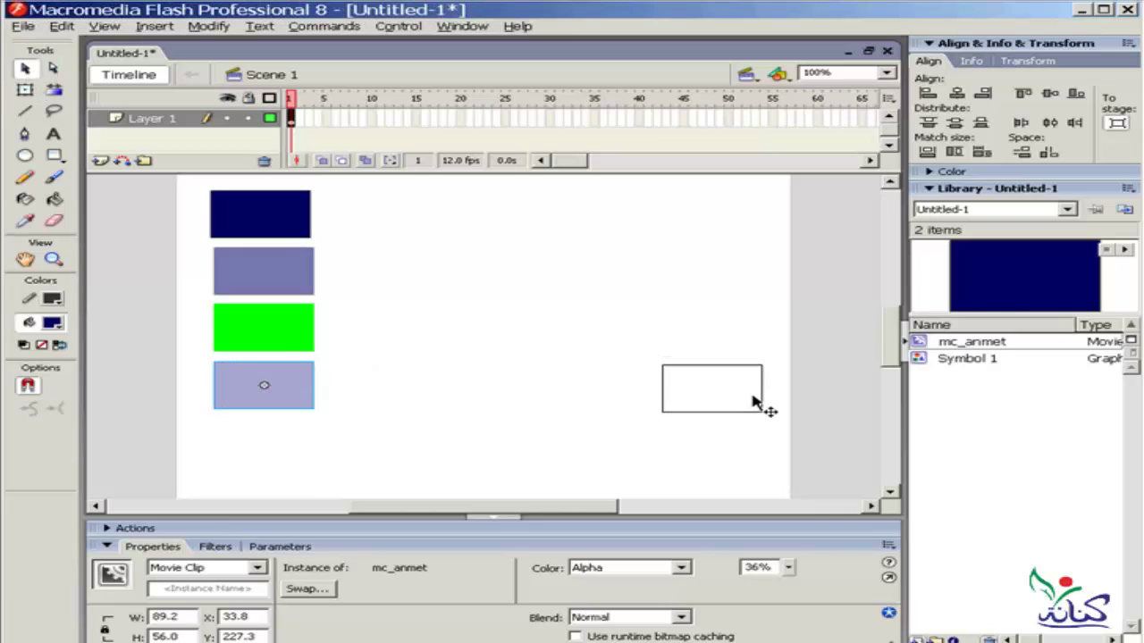
{"action": "left_click_drag", "start_coordinate": [753, 396], "coordinate": [755, 399]}
{"action": "left_click", "coordinate": [294, 273]}
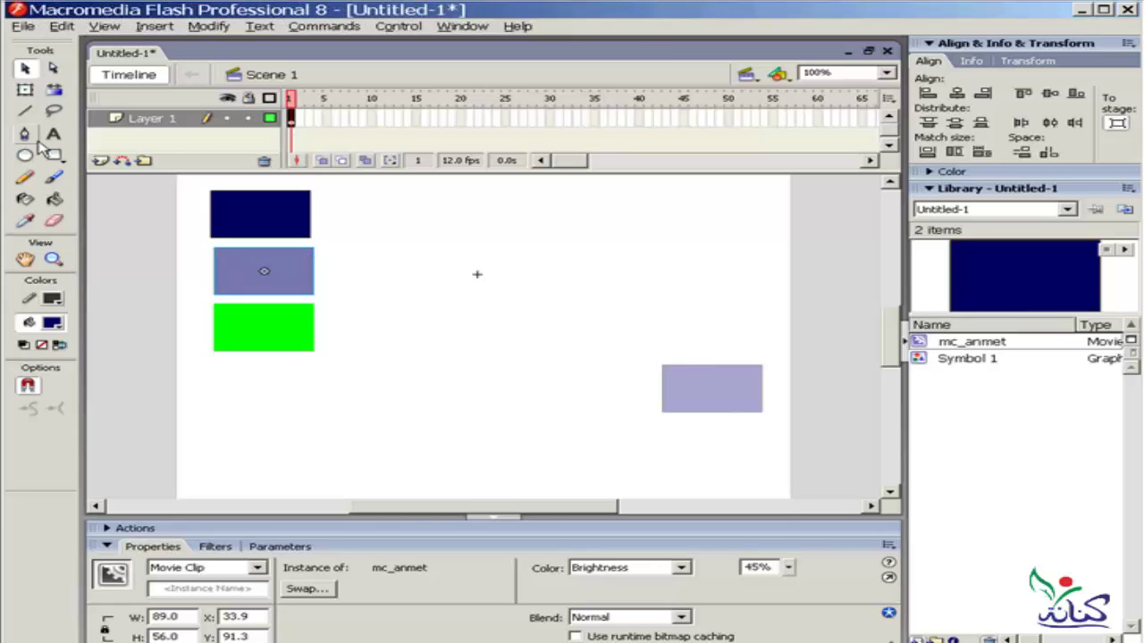
Scale the purple rectangle to 43×30 and skew the green one into a slanted parallelogram
{"action": "left_click", "coordinate": [25, 90]}
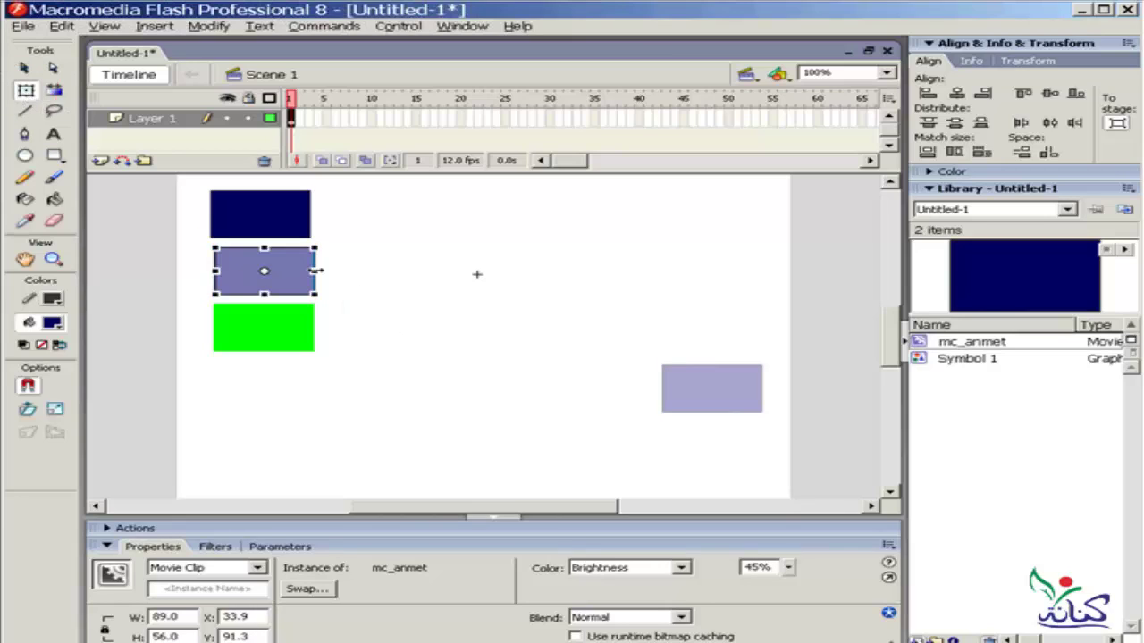
{"action": "left_click_drag", "start_coordinate": [315, 271], "coordinate": [265, 282]}
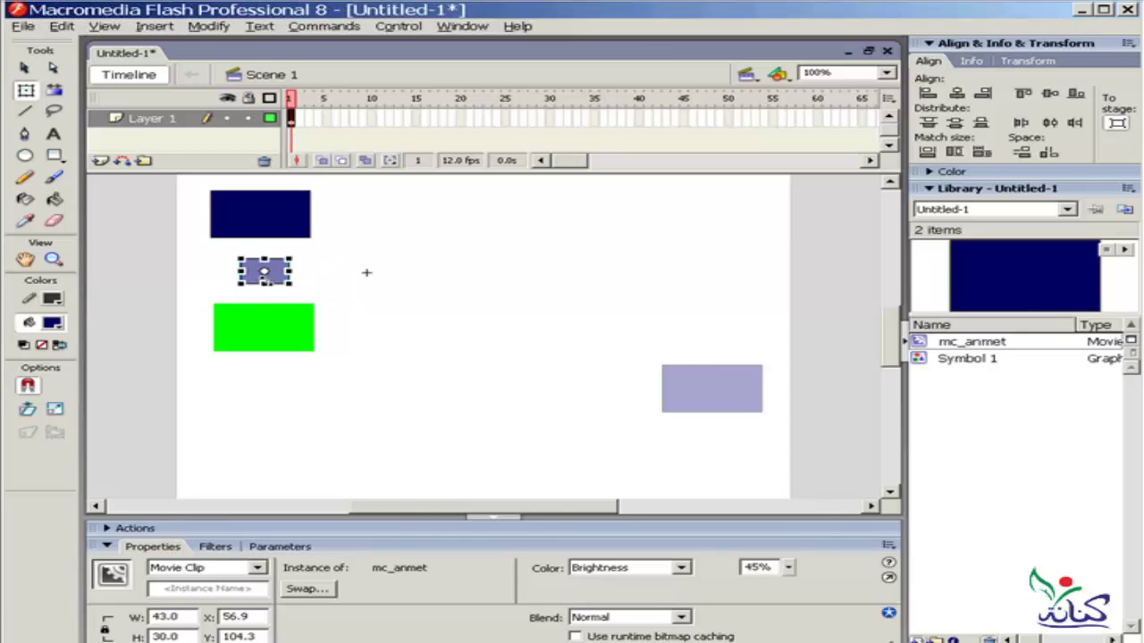
{"action": "left_click", "coordinate": [271, 347]}
{"action": "left_click", "coordinate": [27, 413]}
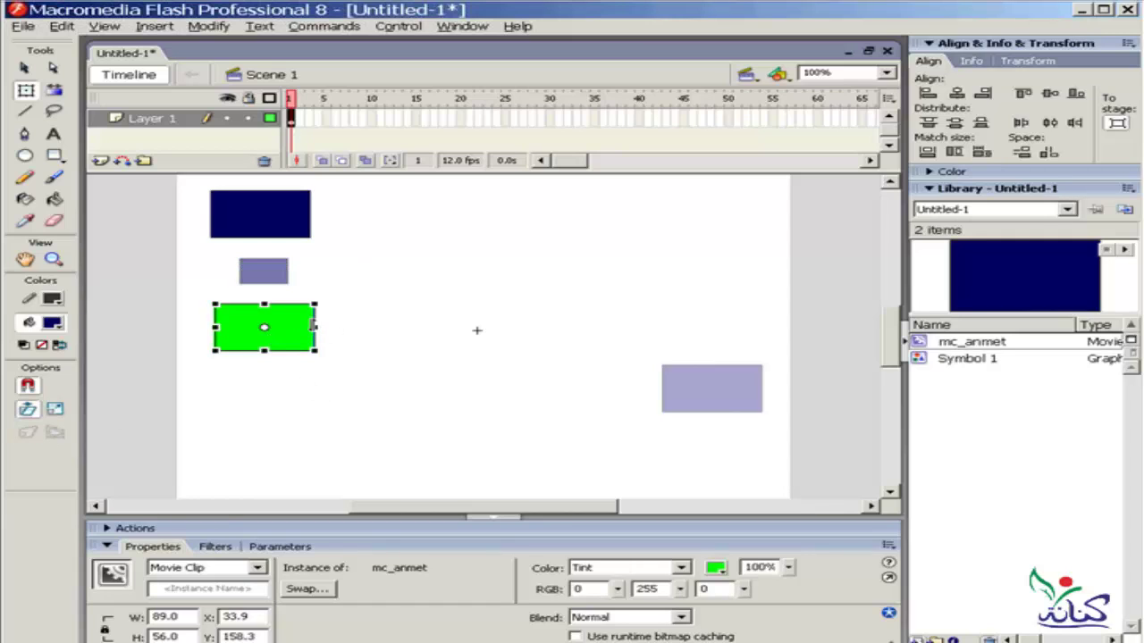
{"action": "left_click_drag", "start_coordinate": [312, 325], "coordinate": [284, 362]}
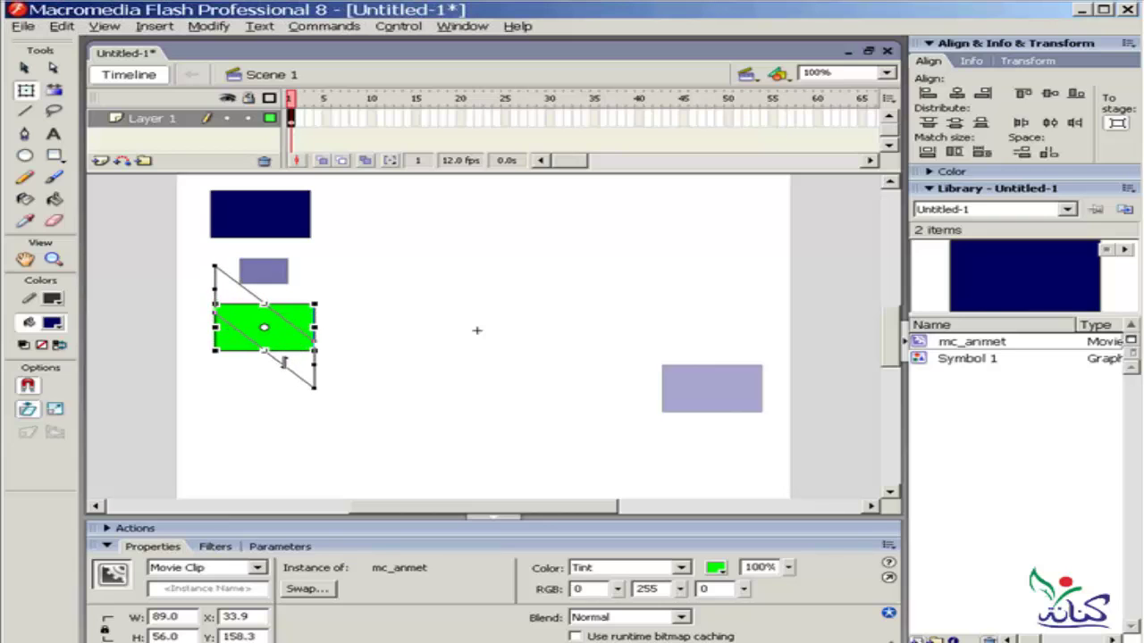
{"action": "left_click", "coordinate": [377, 295]}
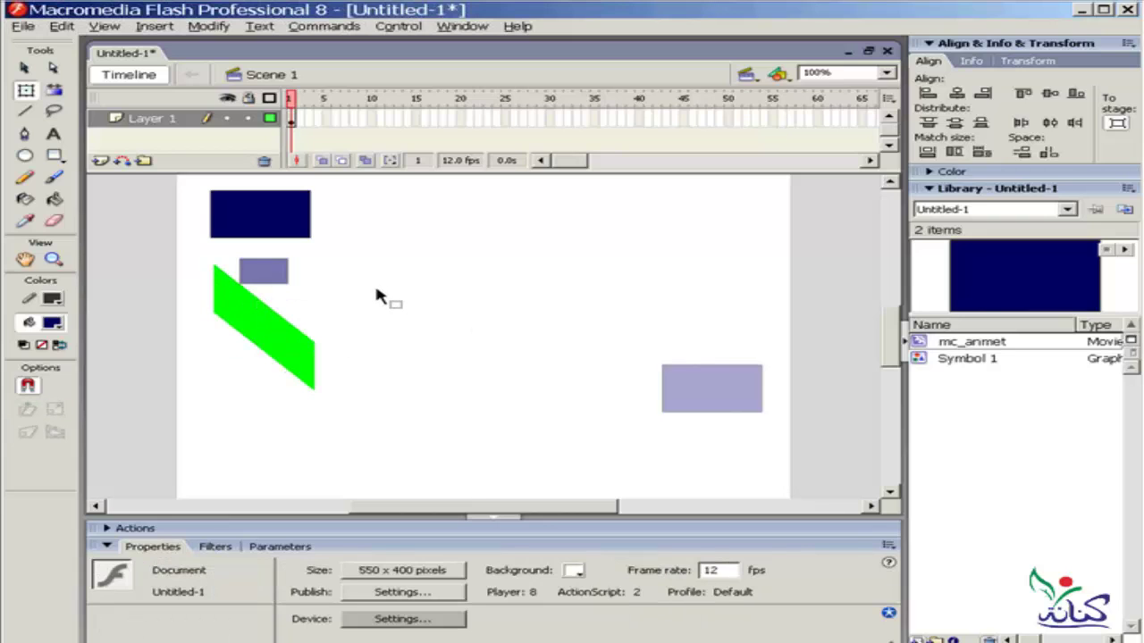
{"action": "key", "text": "ctrl+Return"}
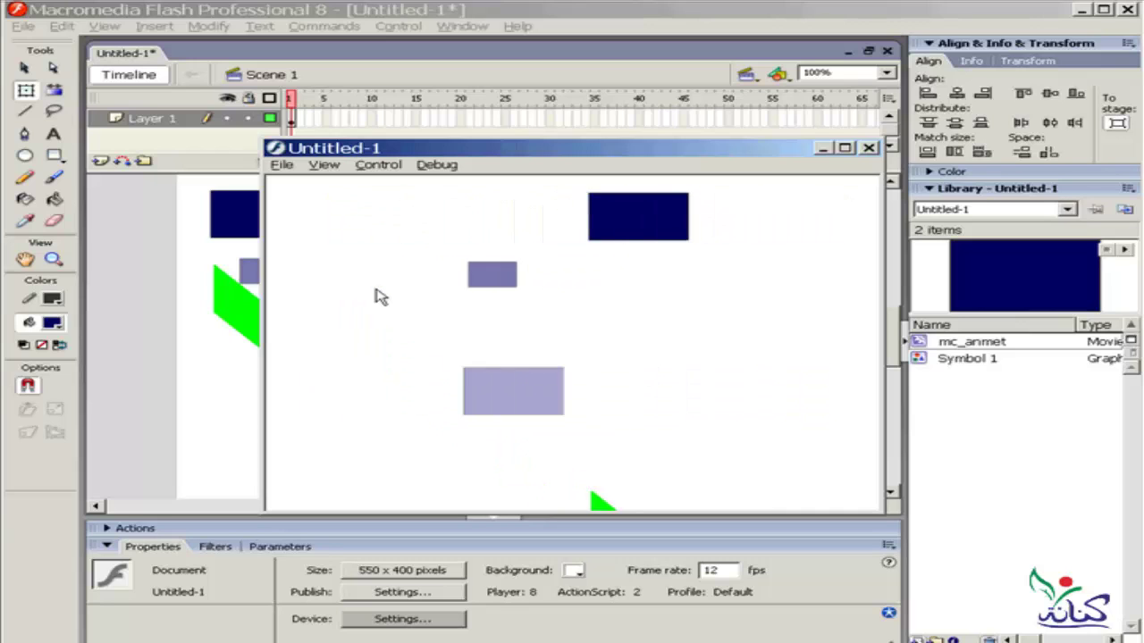
{"action": "left_click", "coordinate": [869, 148]}
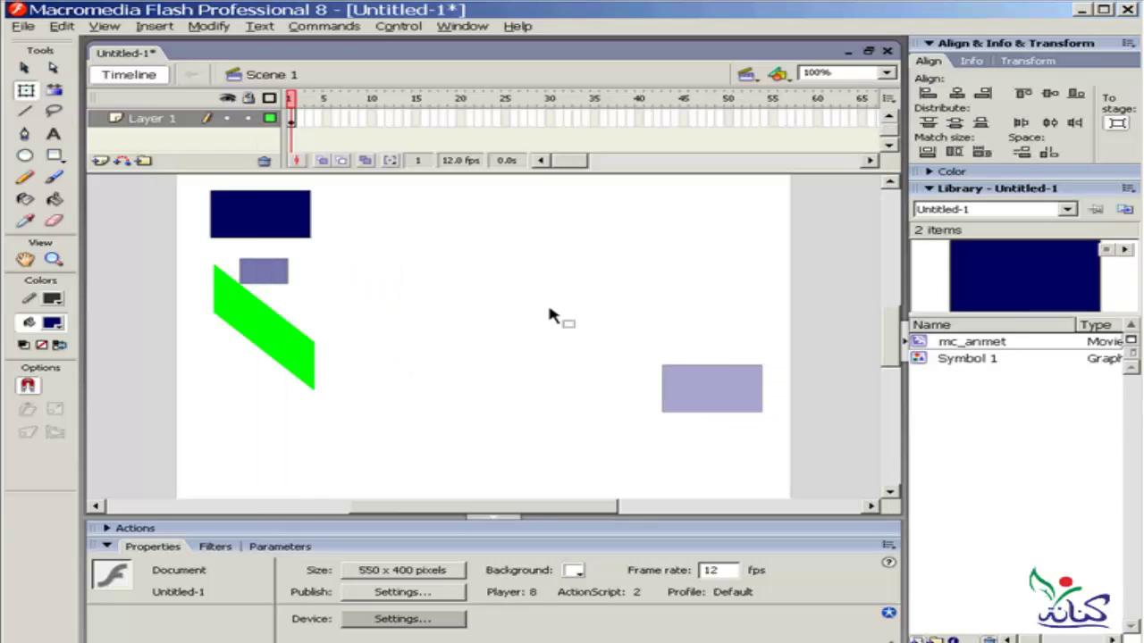
{"action": "left_click", "coordinate": [720, 403]}
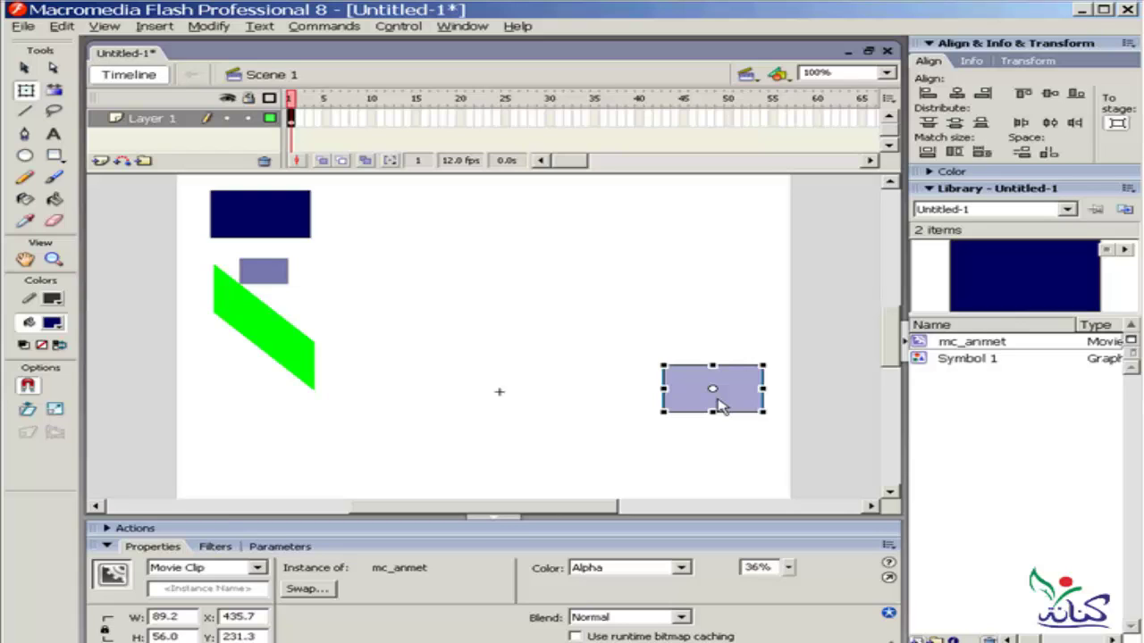
{"action": "left_click", "coordinate": [278, 351]}
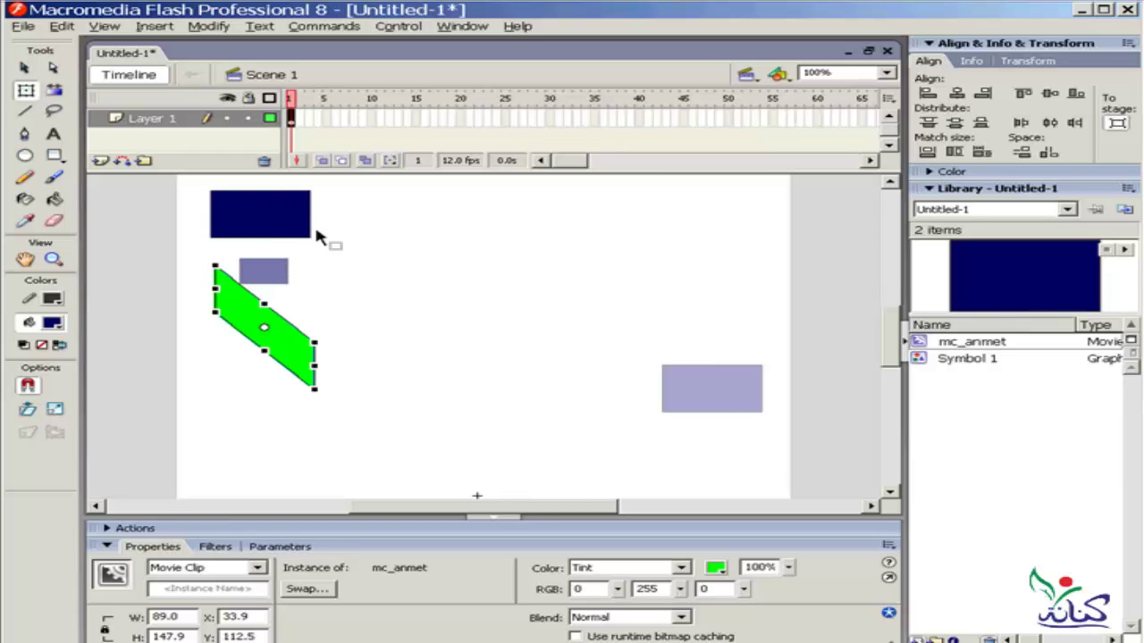
{"action": "left_click", "coordinate": [275, 215]}
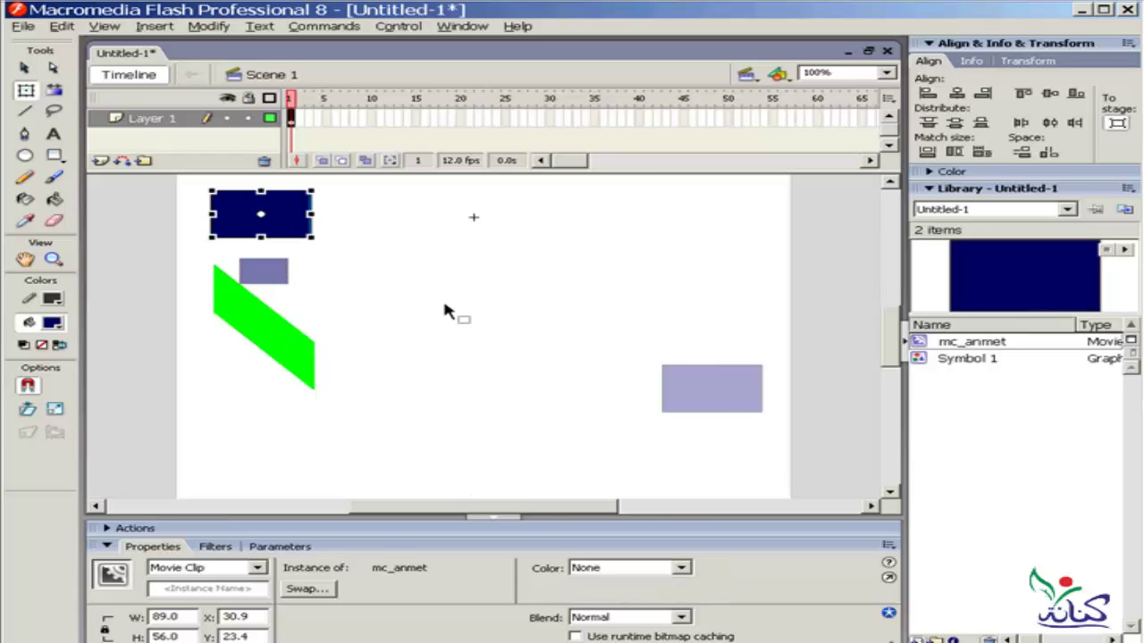
{"action": "left_click", "coordinate": [444, 308]}
{"action": "key", "text": "ctrl+Return"}
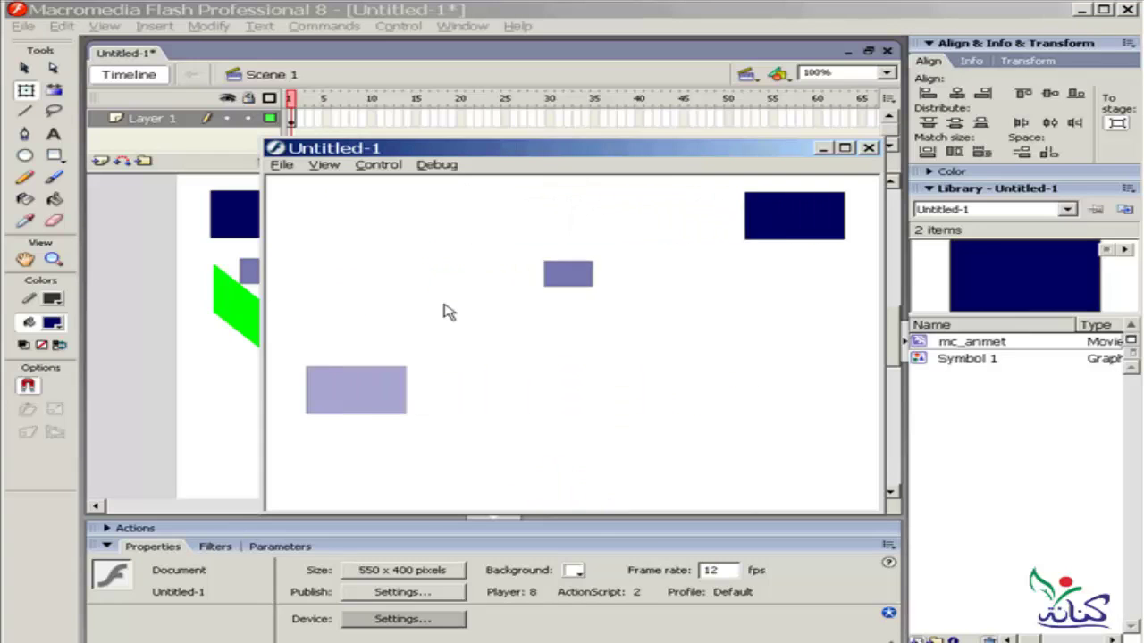
{"action": "left_click", "coordinate": [869, 148]}
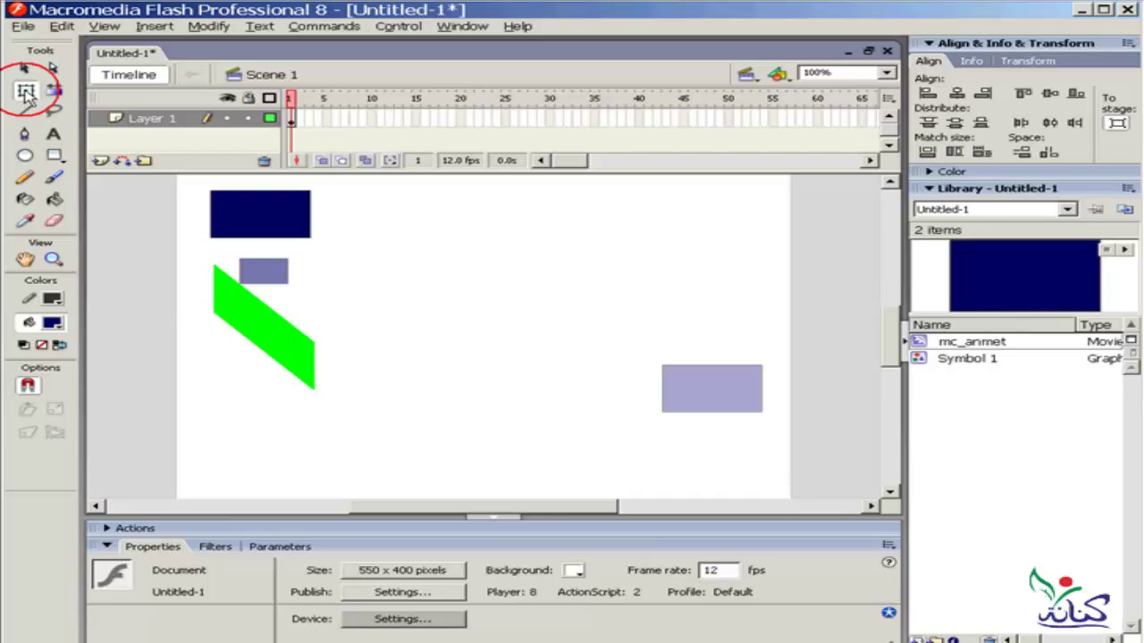
Drag the green shape's left edge down so it slants upward right, then test the movie
{"action": "left_click", "coordinate": [275, 314]}
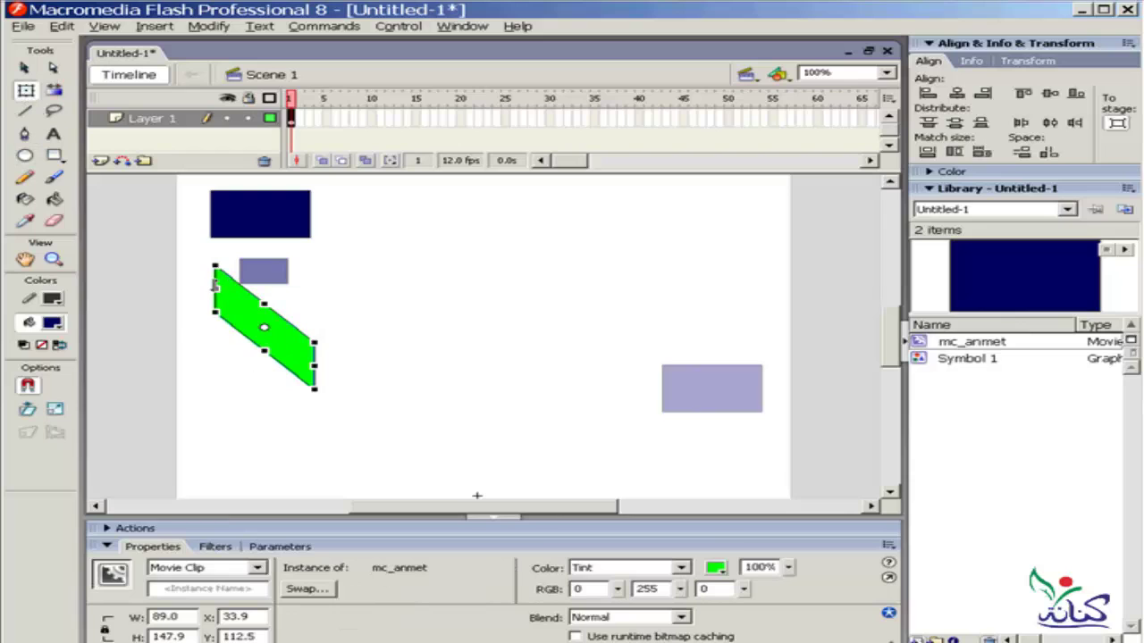
{"action": "left_click_drag", "start_coordinate": [214, 284], "coordinate": [214, 362]}
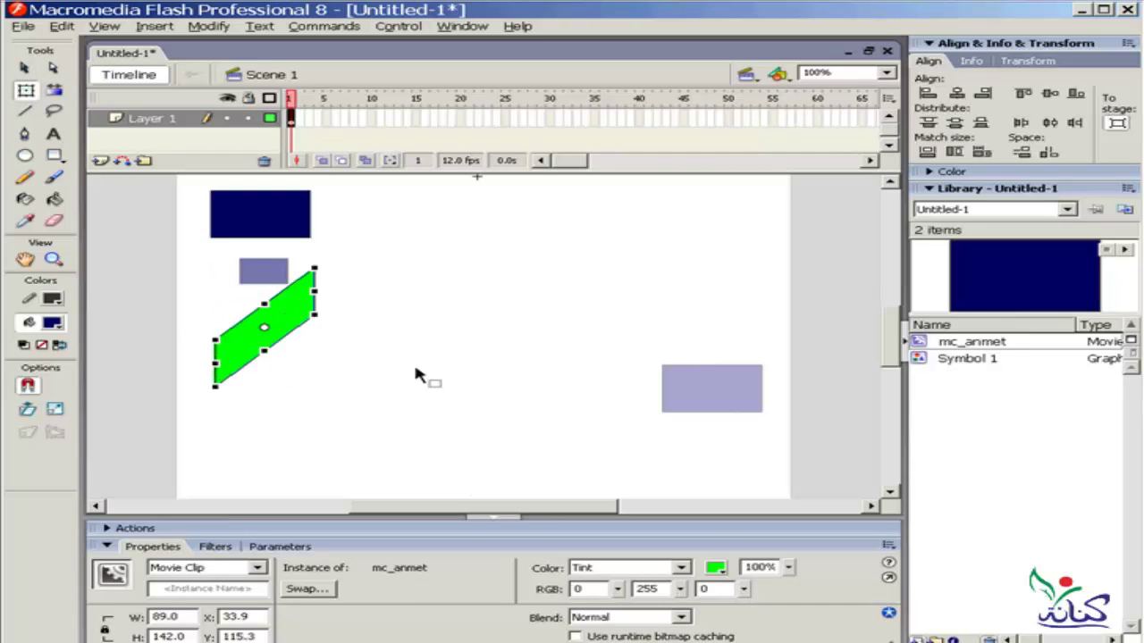
{"action": "key", "text": "ctrl+Return"}
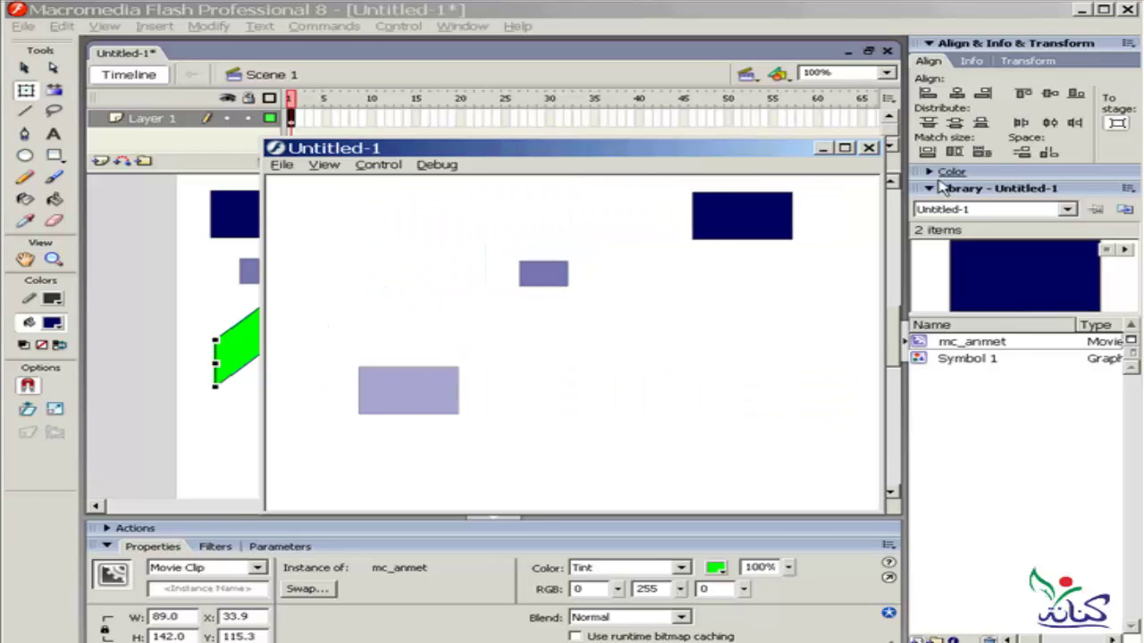
{"action": "left_click", "coordinate": [869, 147]}
{"action": "left_click", "coordinate": [494, 344]}
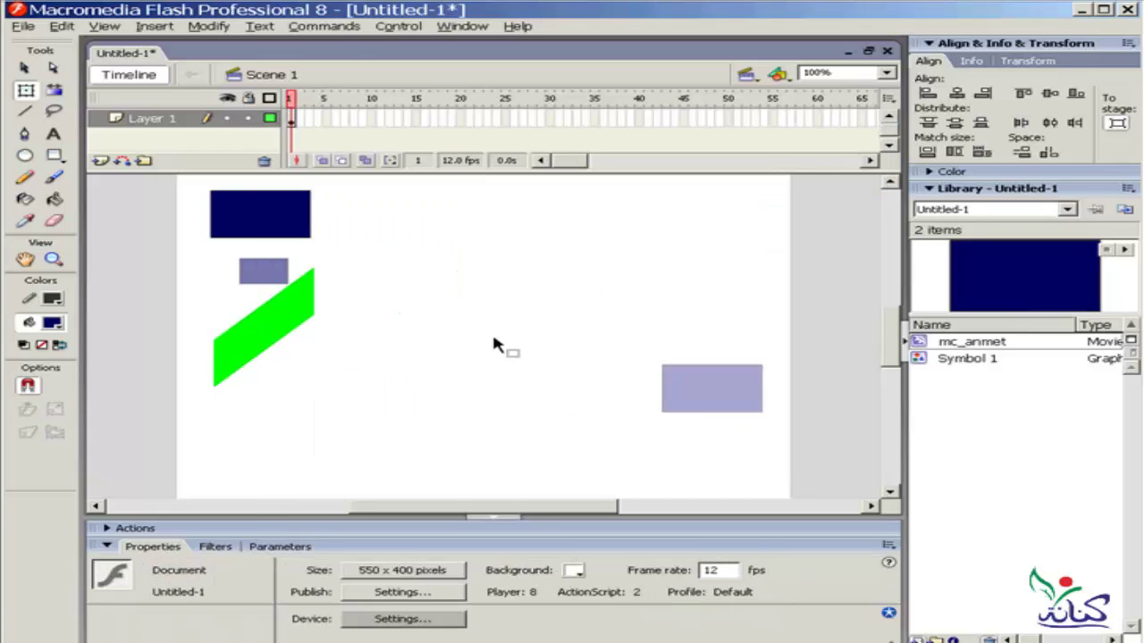